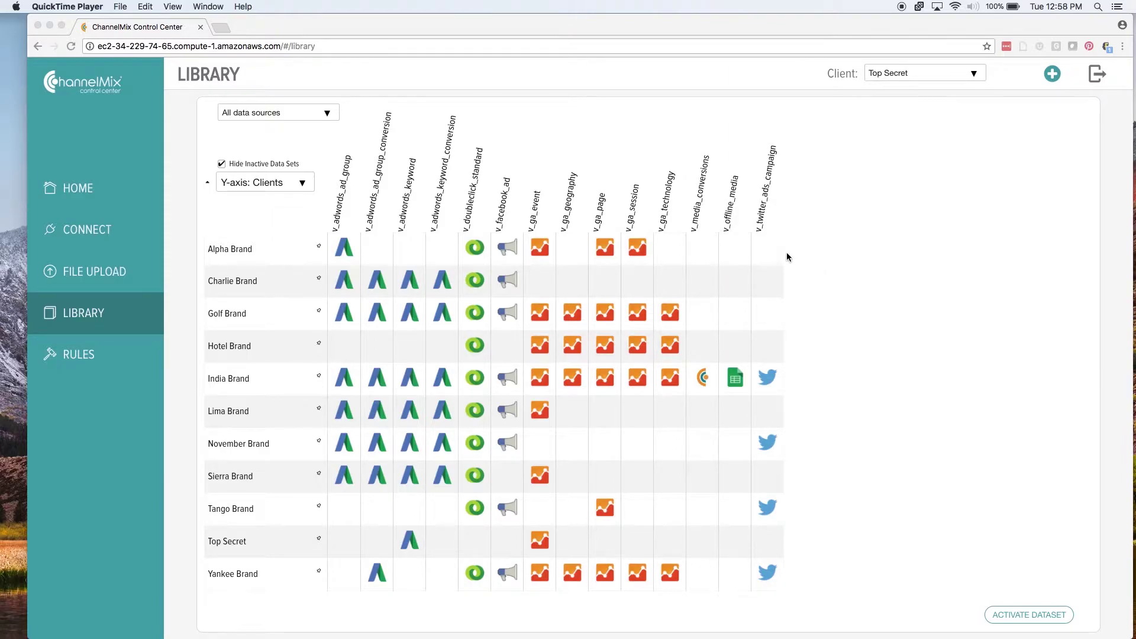
# Begin activating the v_ga_page dataset for Sierra Brand and select the Sierra Brand profile.
pyautogui.click(806, 256)
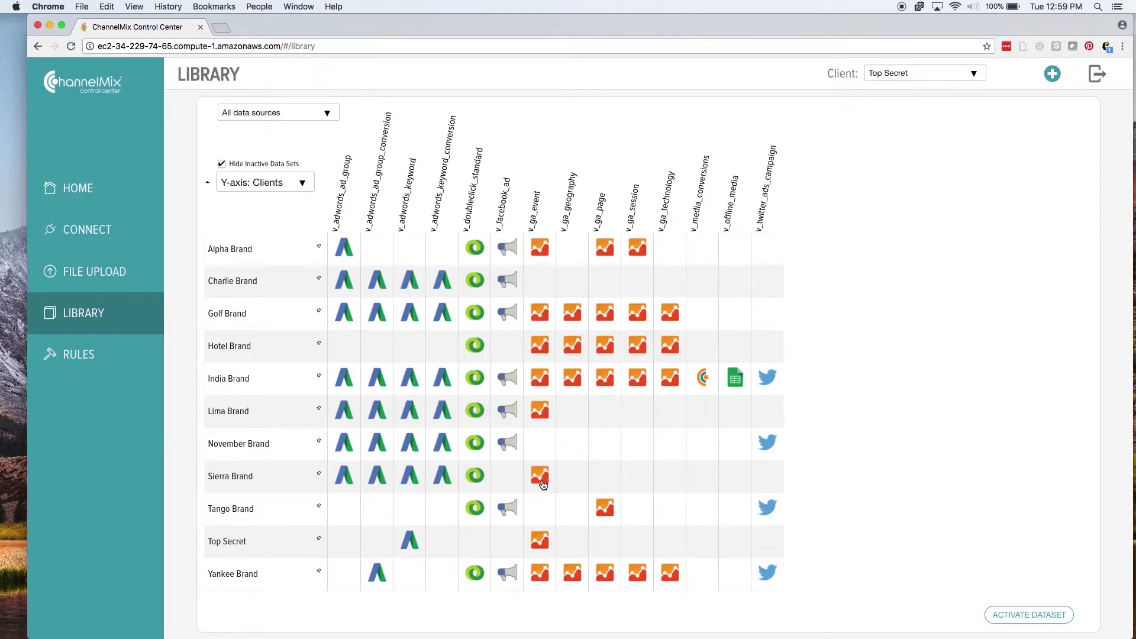
pyautogui.click(606, 485)
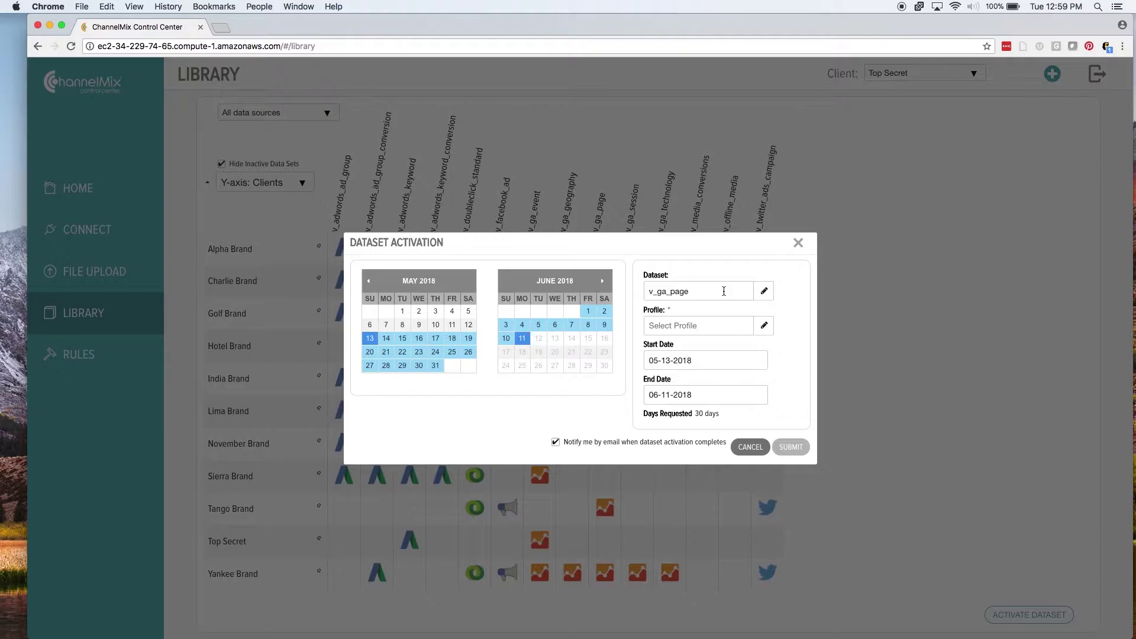
pyautogui.click(767, 326)
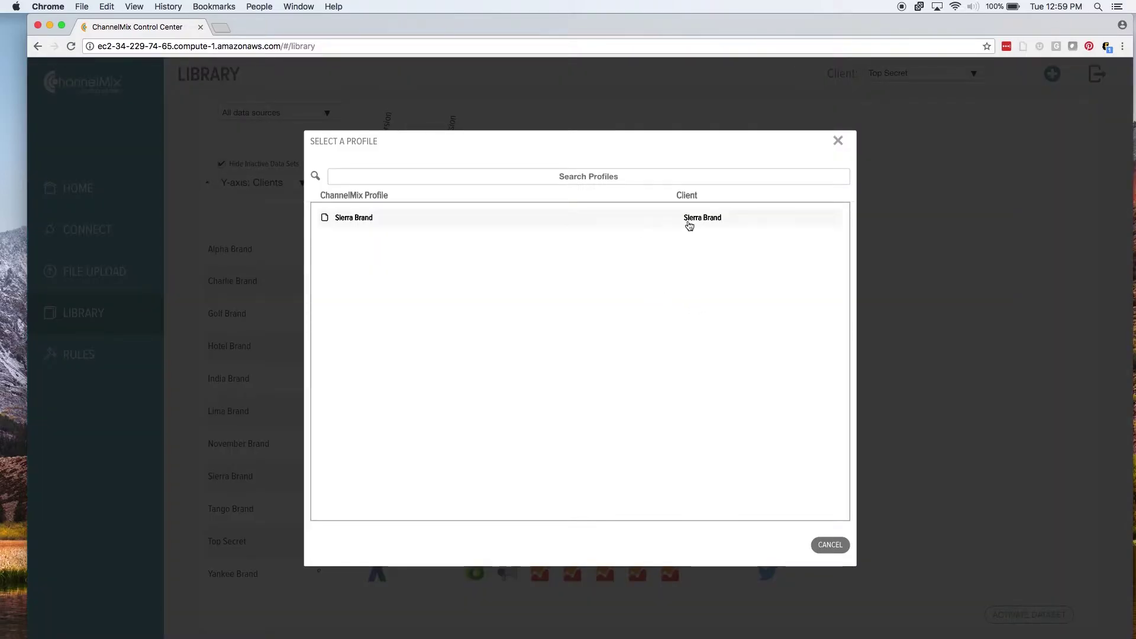
pyautogui.click(695, 224)
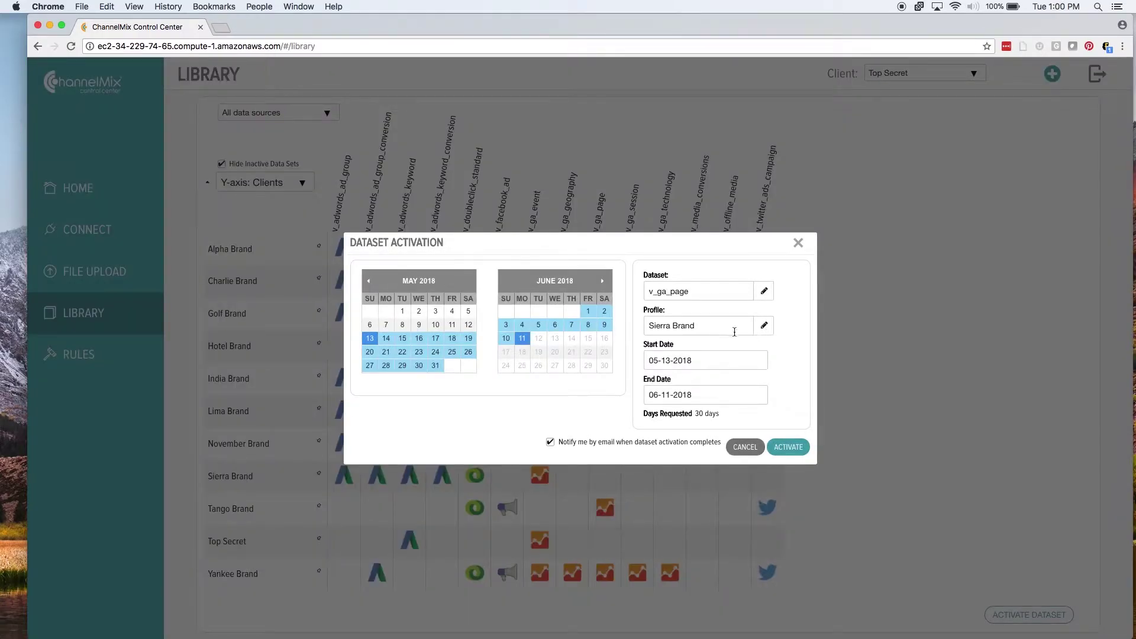
pyautogui.click(669, 363)
pyautogui.press('BackSpace')
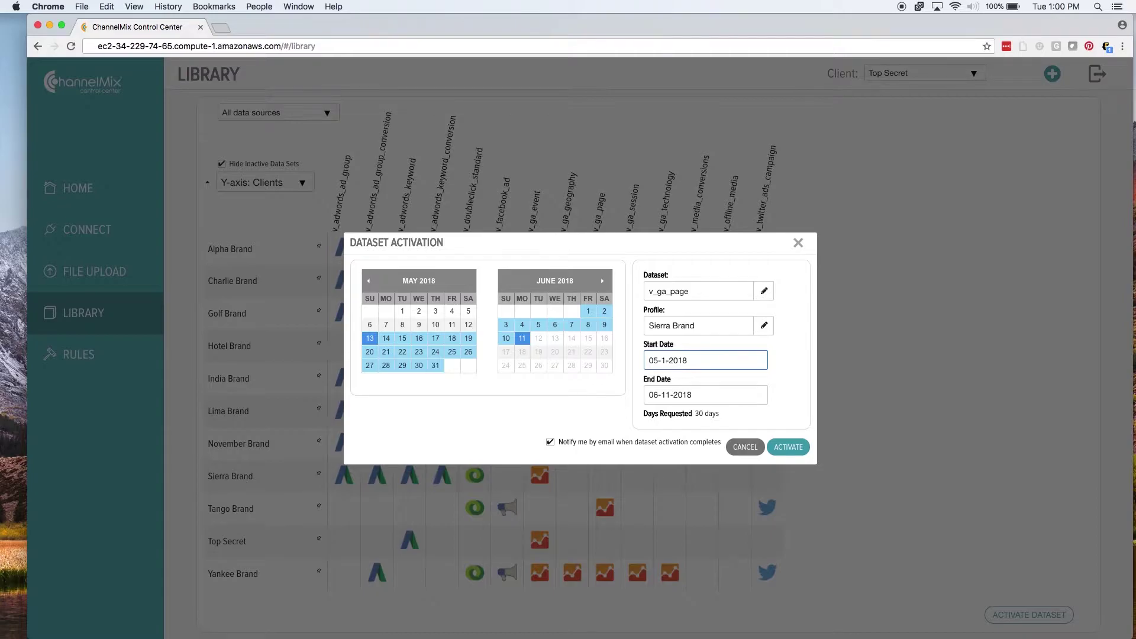
pyautogui.write('10')
pyautogui.press('BackSpace')
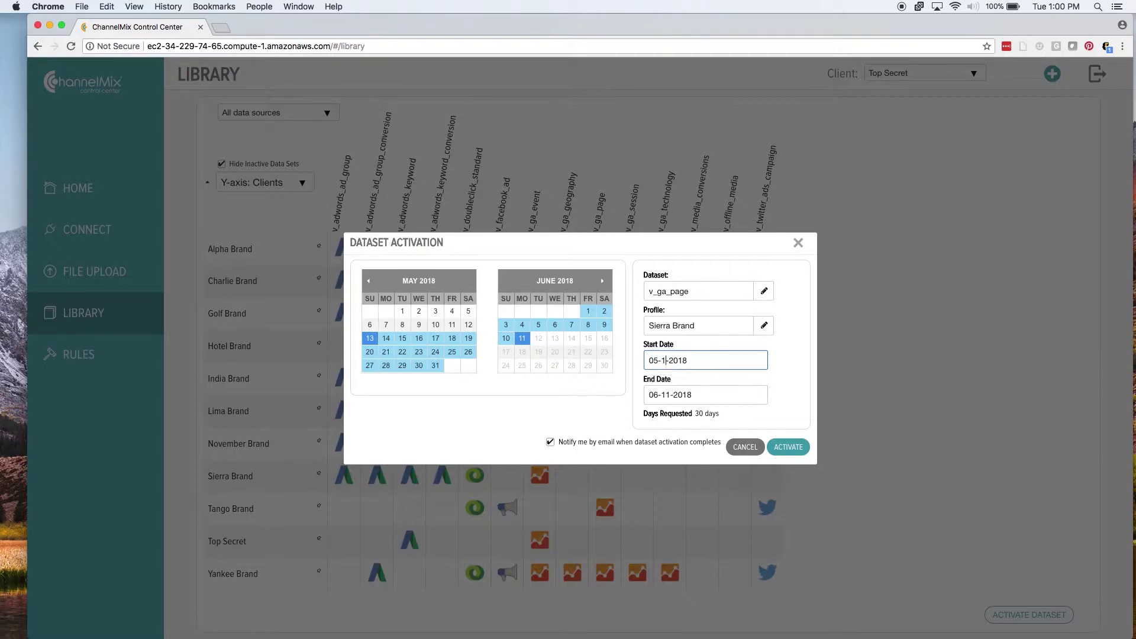
pyautogui.click(746, 390)
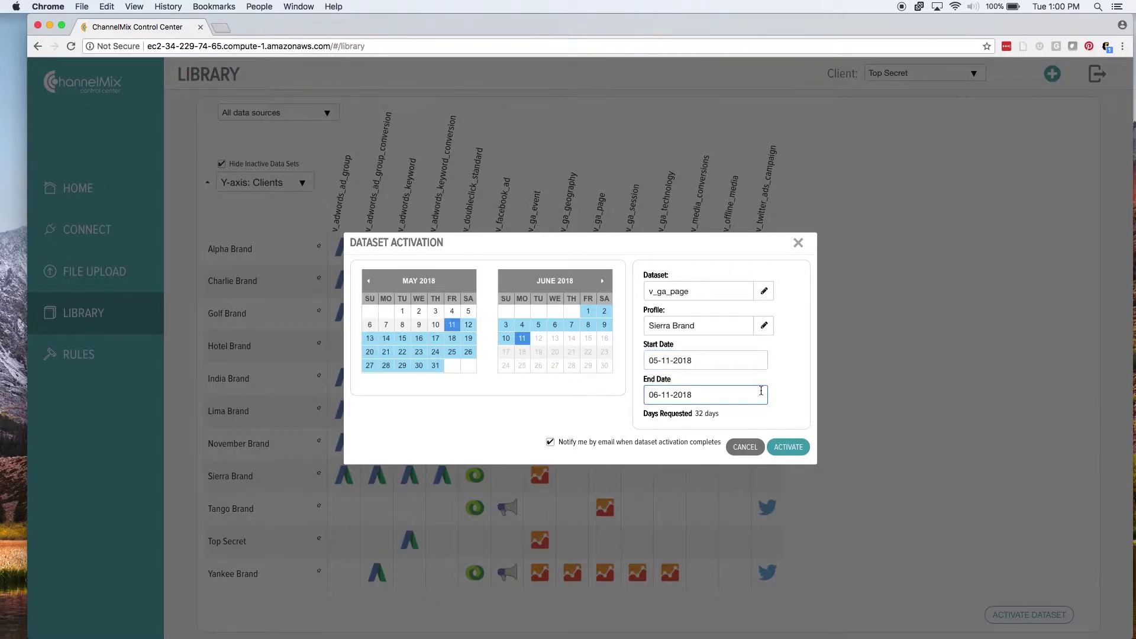
# Set the activation dates to 05-01-2018 through 06-11-2018 and activate the dataset without email notification.
pyautogui.click(402, 310)
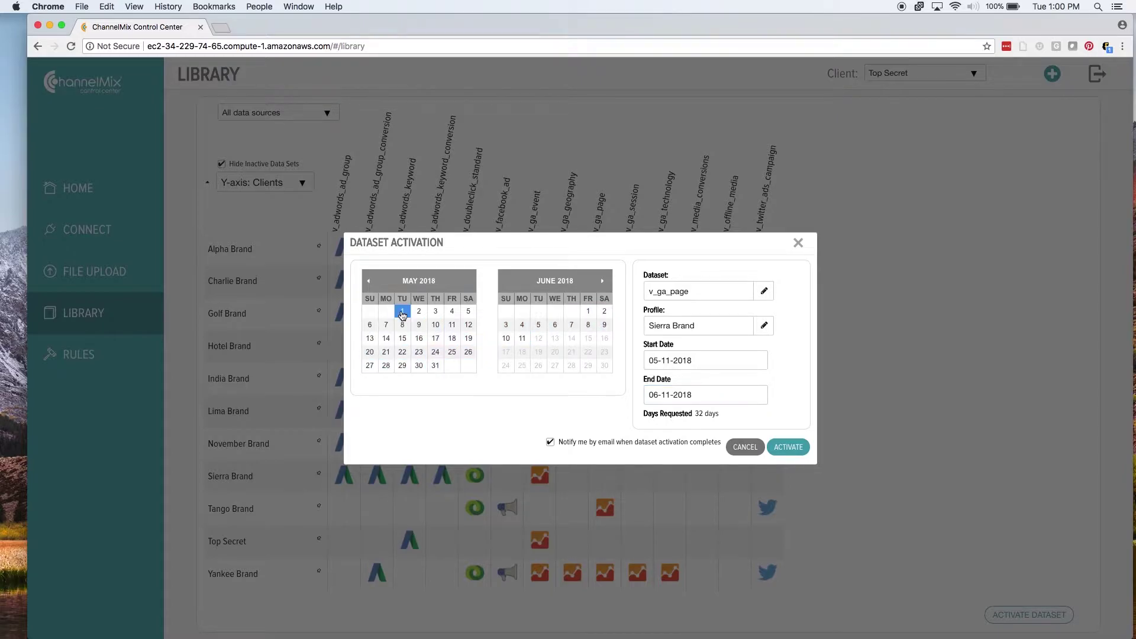
pyautogui.click(523, 338)
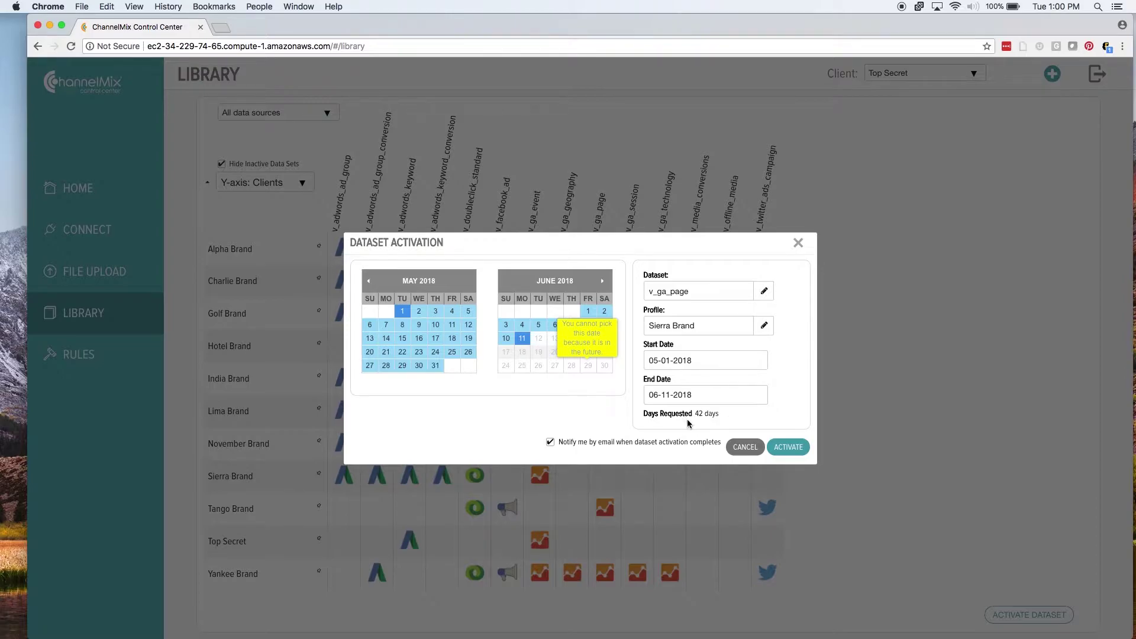
pyautogui.click(550, 444)
pyautogui.click(802, 445)
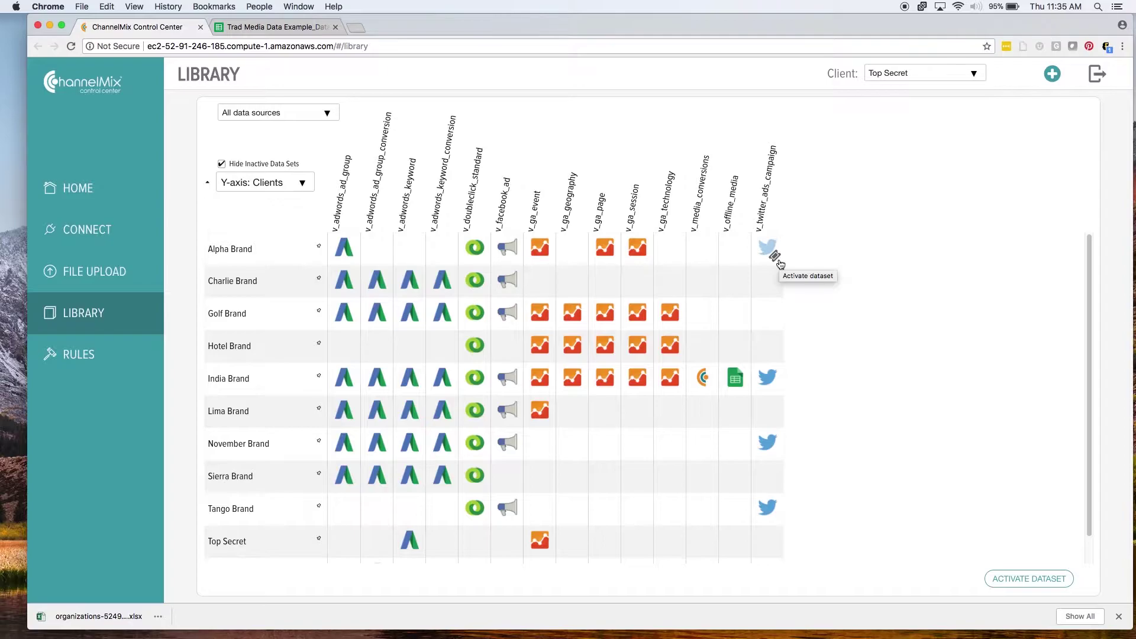
# Preview the v_twitter_ads_campaign activation for Alpha Brand with the Alpha Brand profile, and close it without submitting.
pyautogui.click(777, 260)
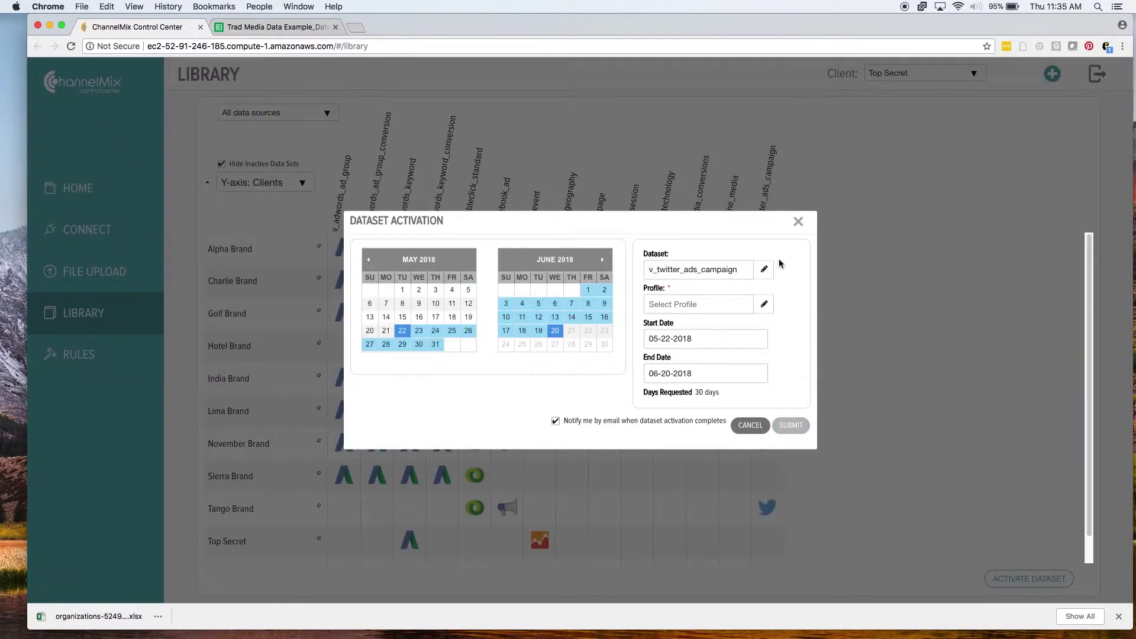
pyautogui.click(762, 306)
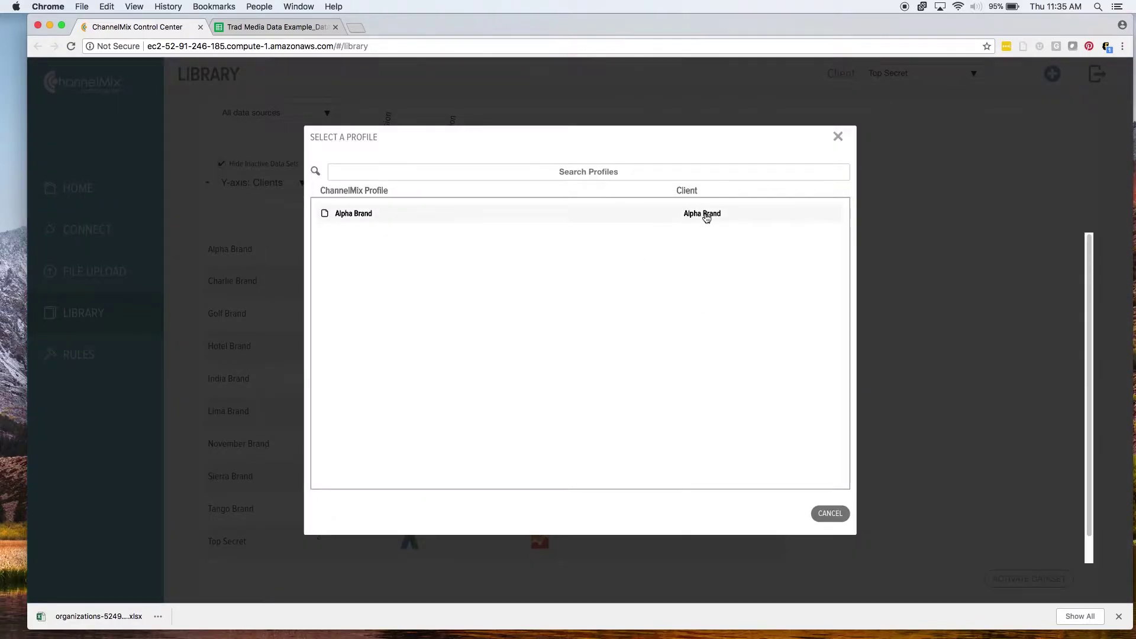
pyautogui.click(705, 215)
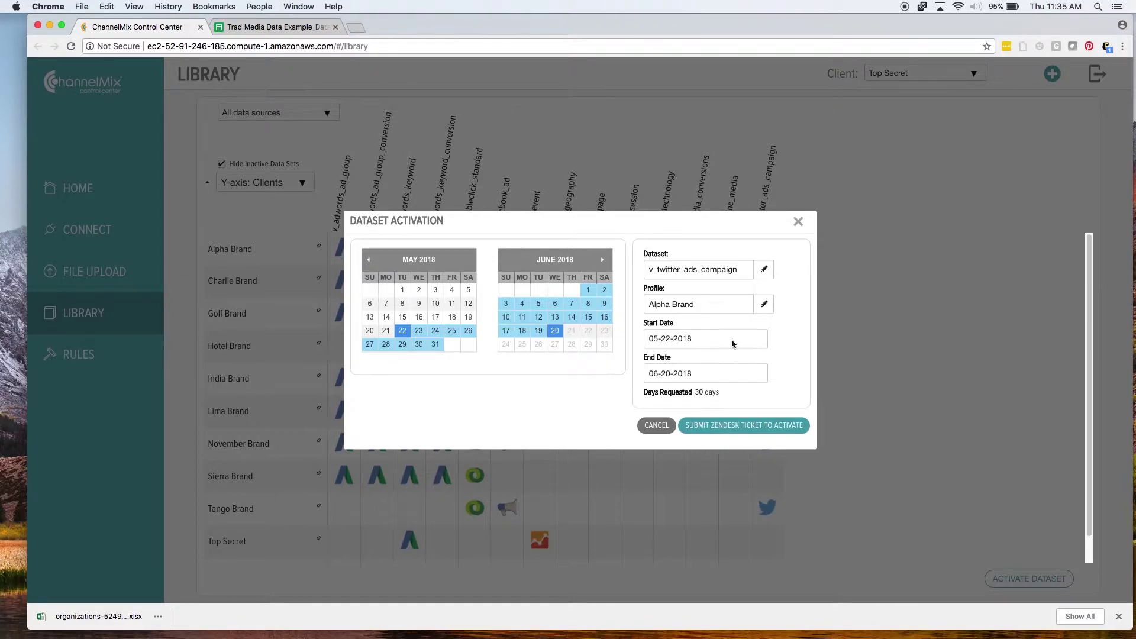
pyautogui.click(800, 220)
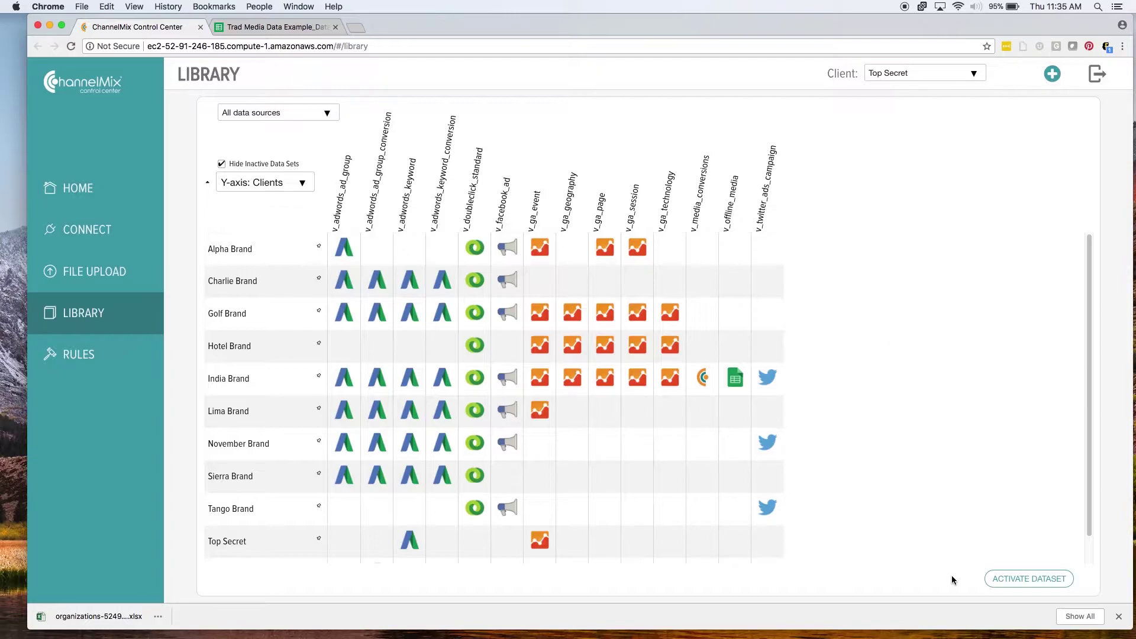
# Start a new dataset activation with Sierra Brand as the profile and Other as the dataset.
pyautogui.click(1016, 580)
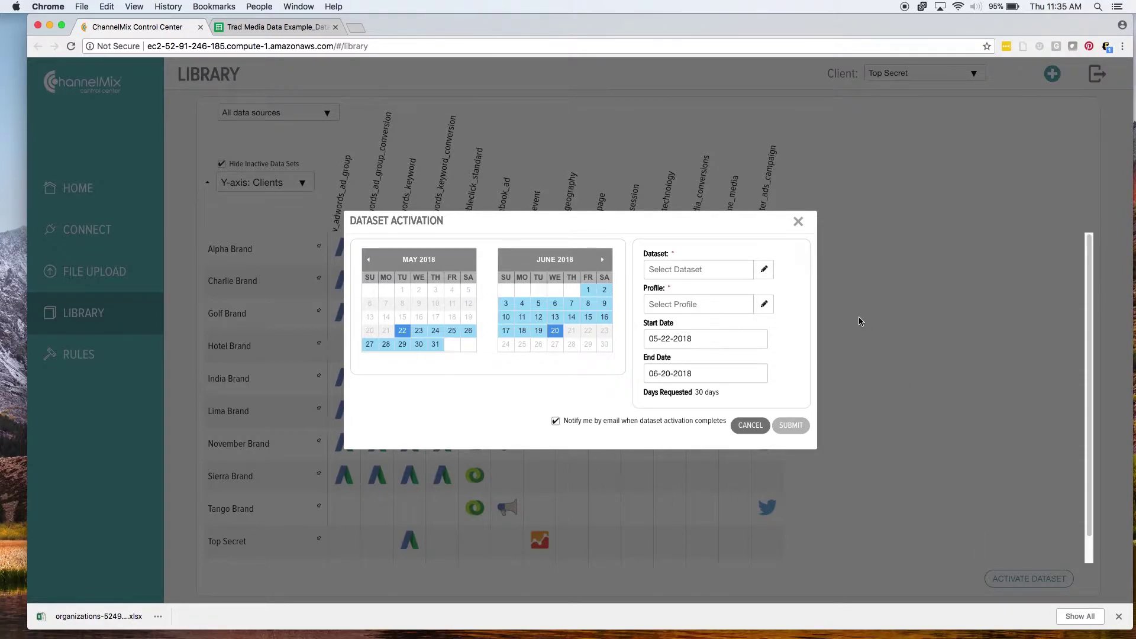
pyautogui.click(768, 305)
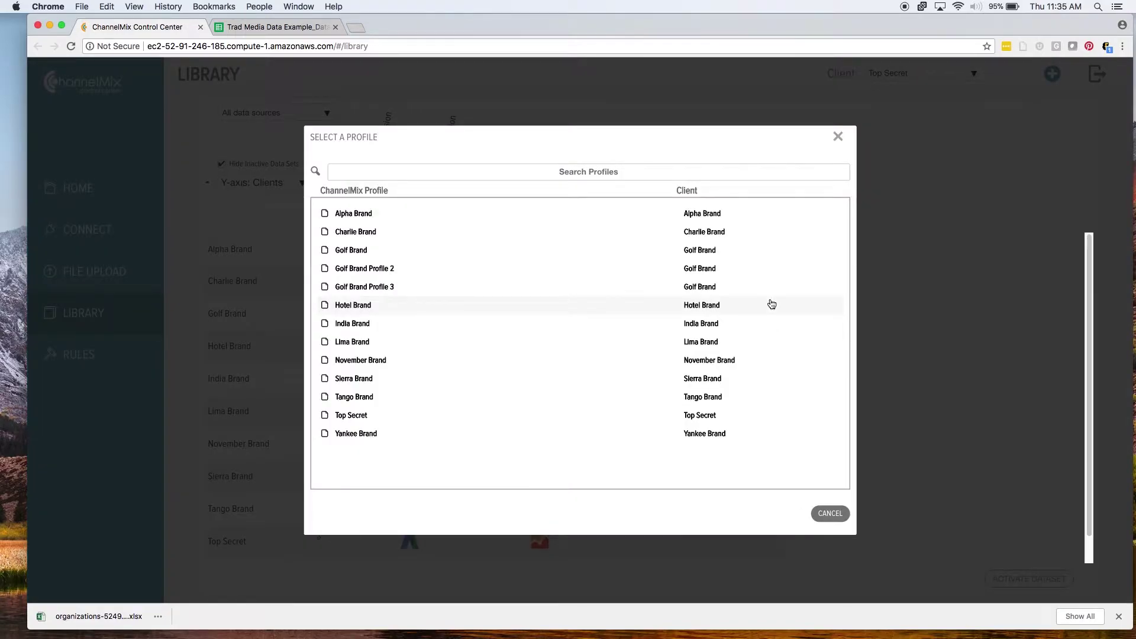
pyautogui.click(704, 378)
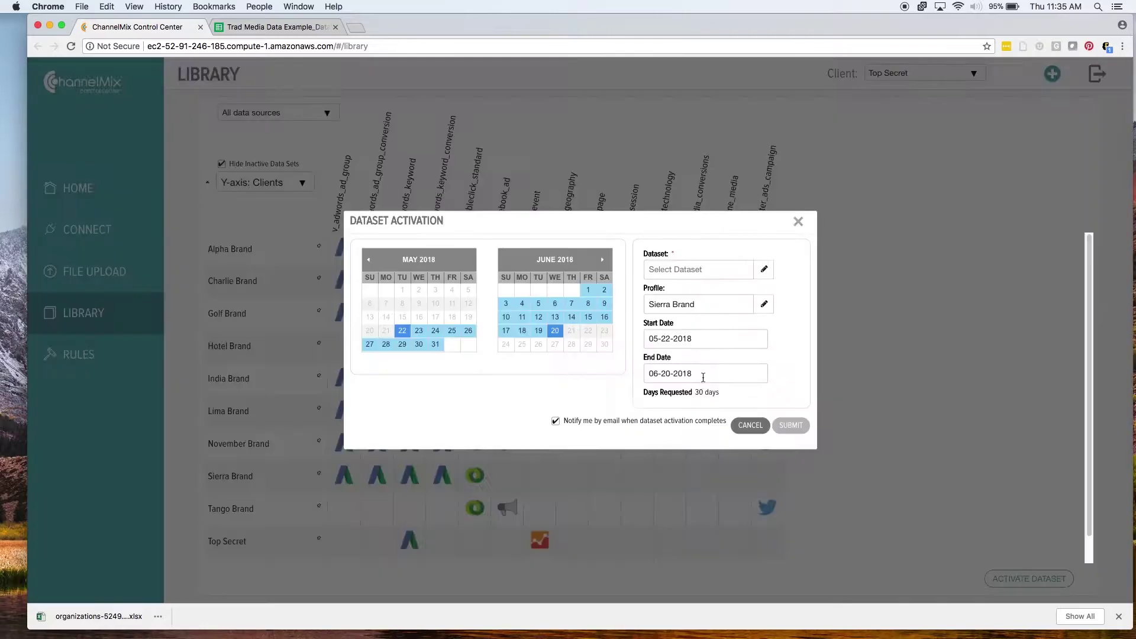
pyautogui.click(763, 271)
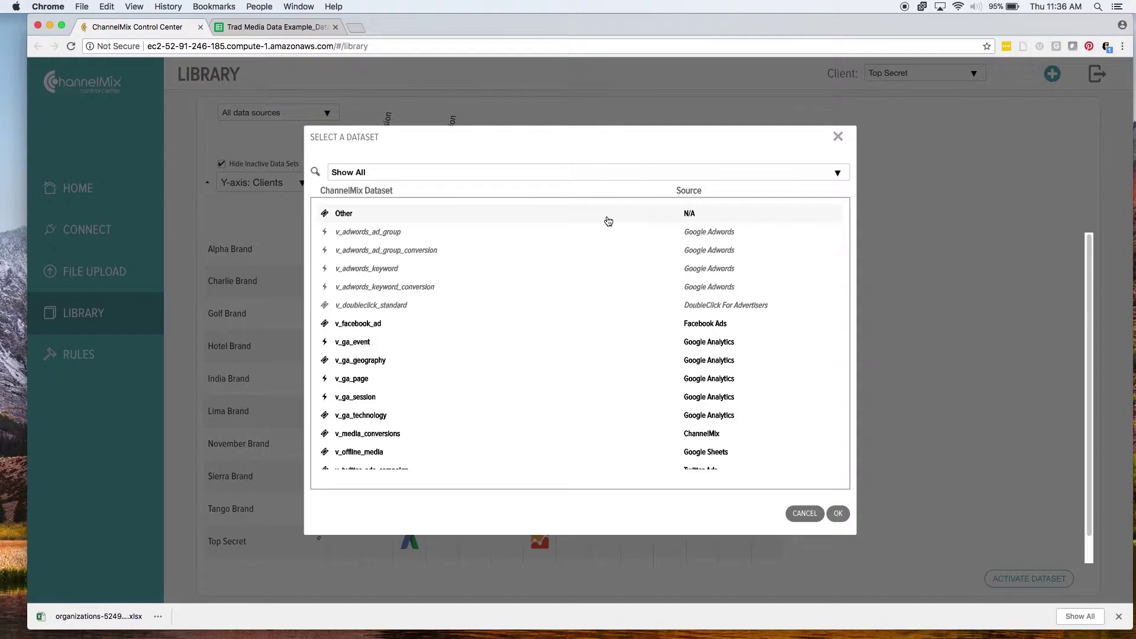
pyautogui.click(608, 221)
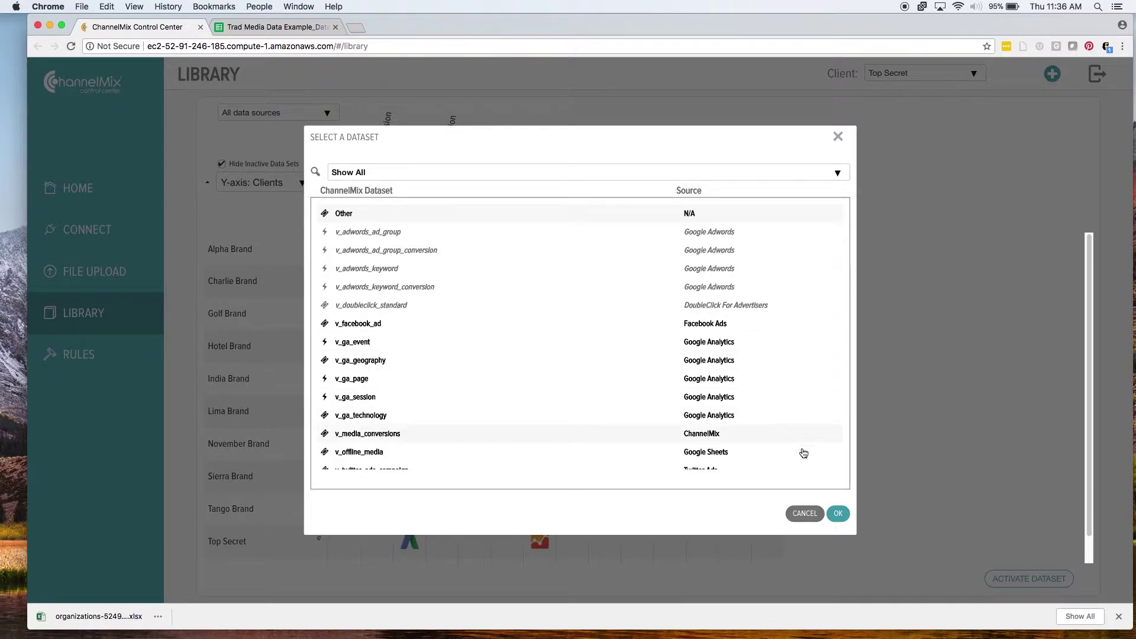
pyautogui.click(829, 519)
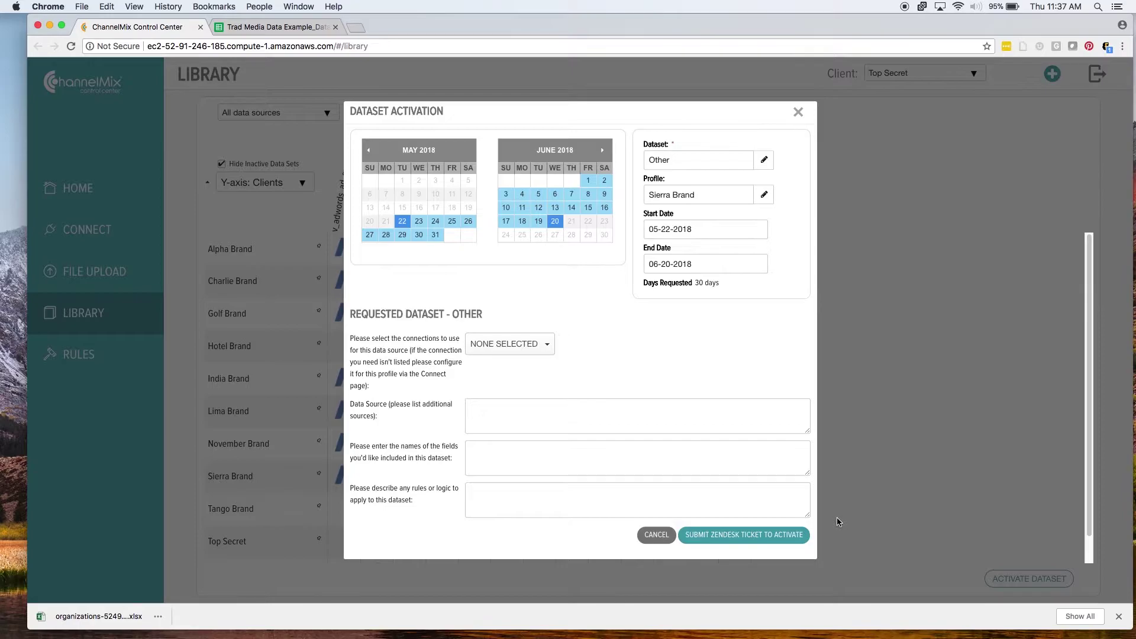
# Select the Google Analytics API for Top Secret: 2017-02-10 connection and enter GA as the data source.
pyautogui.click(535, 350)
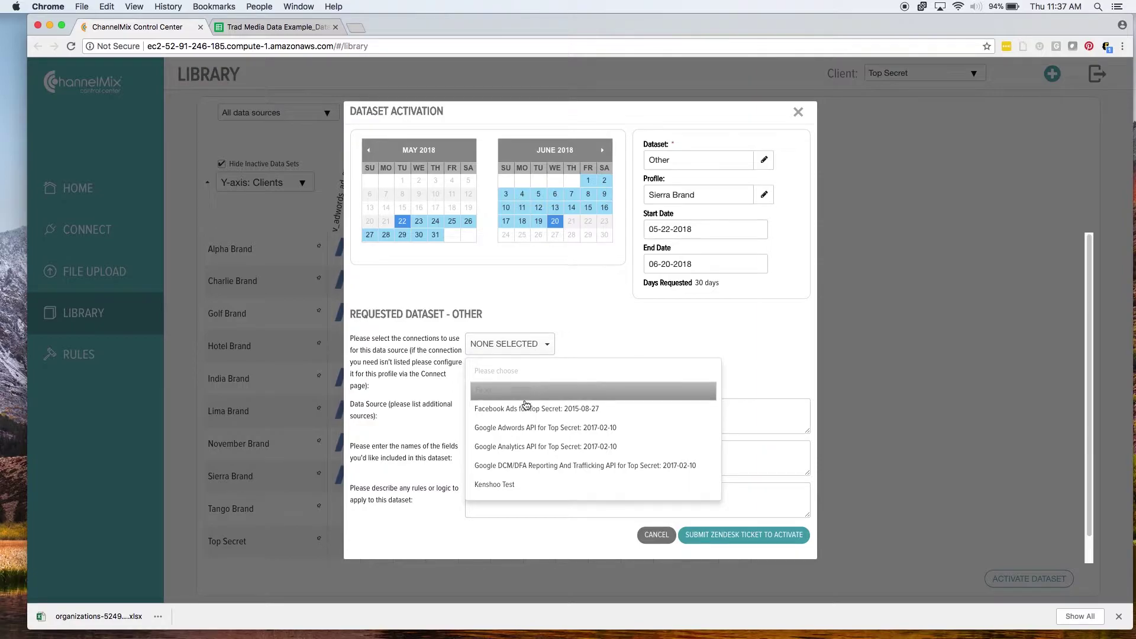
pyautogui.click(512, 449)
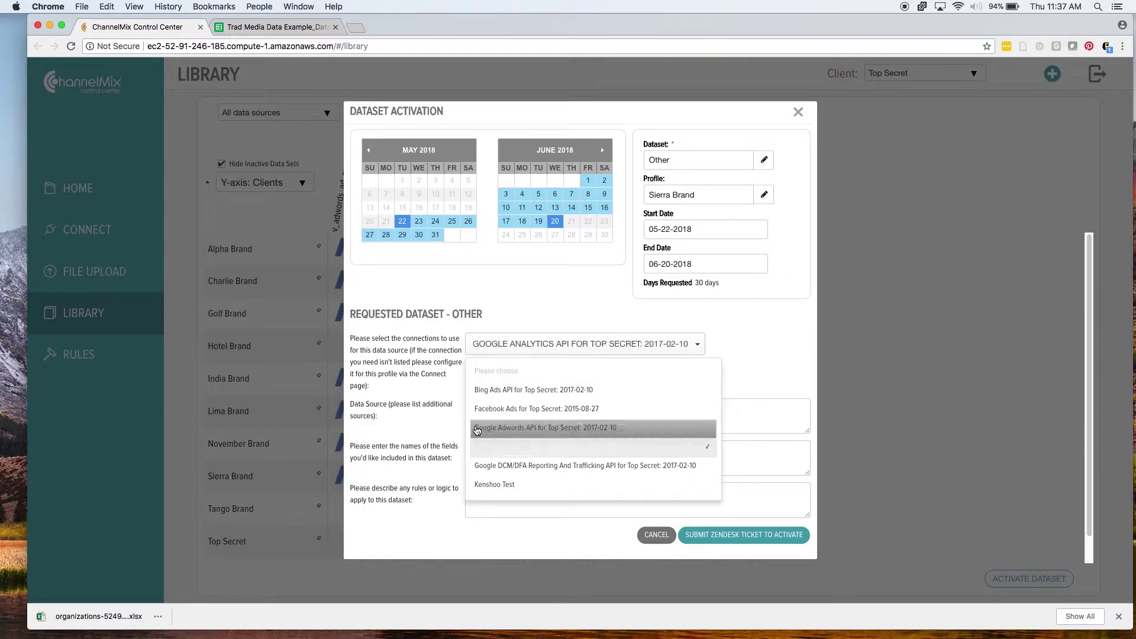
pyautogui.click(428, 375)
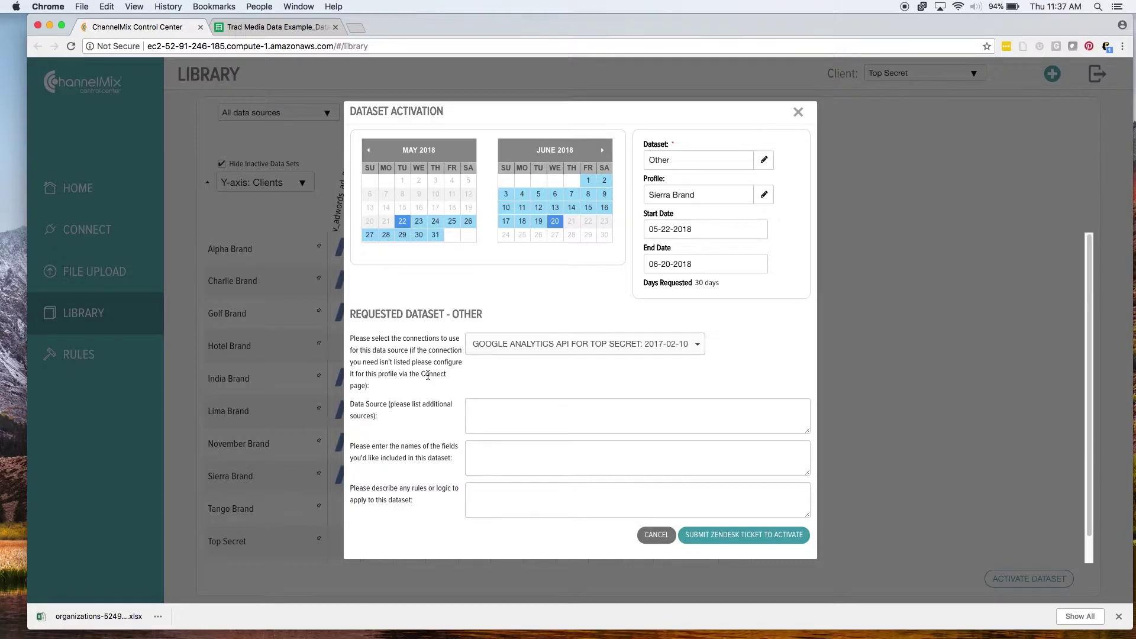
pyautogui.click(510, 416)
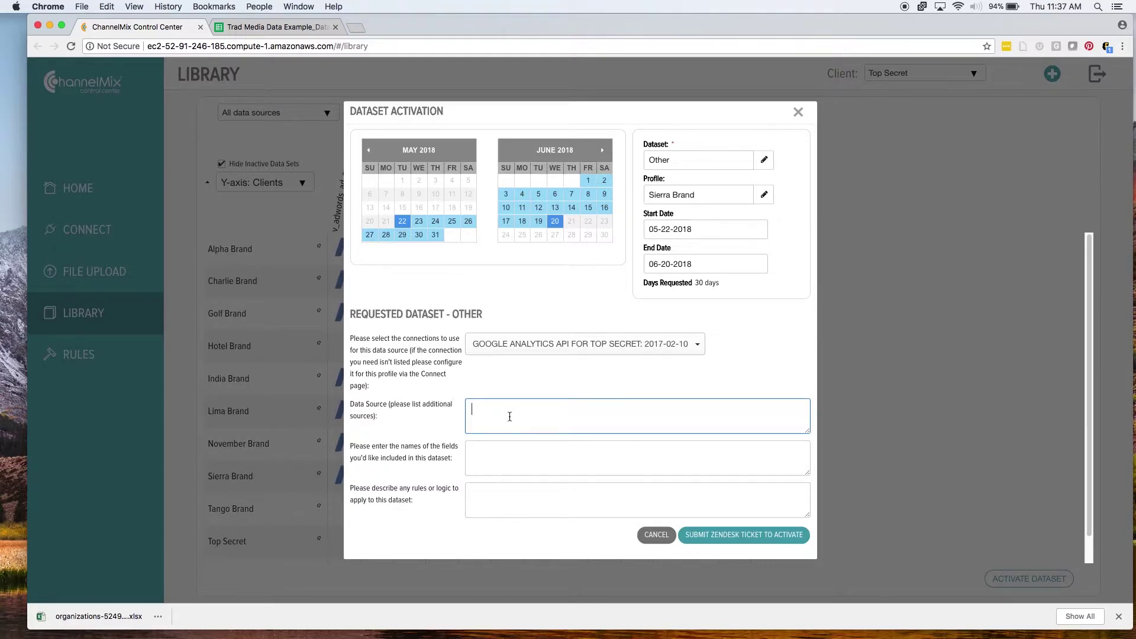
pyautogui.write('GA')
# List Campaign, user_type and Product as the field names to include in the requested dataset.
pyautogui.click(637, 457)
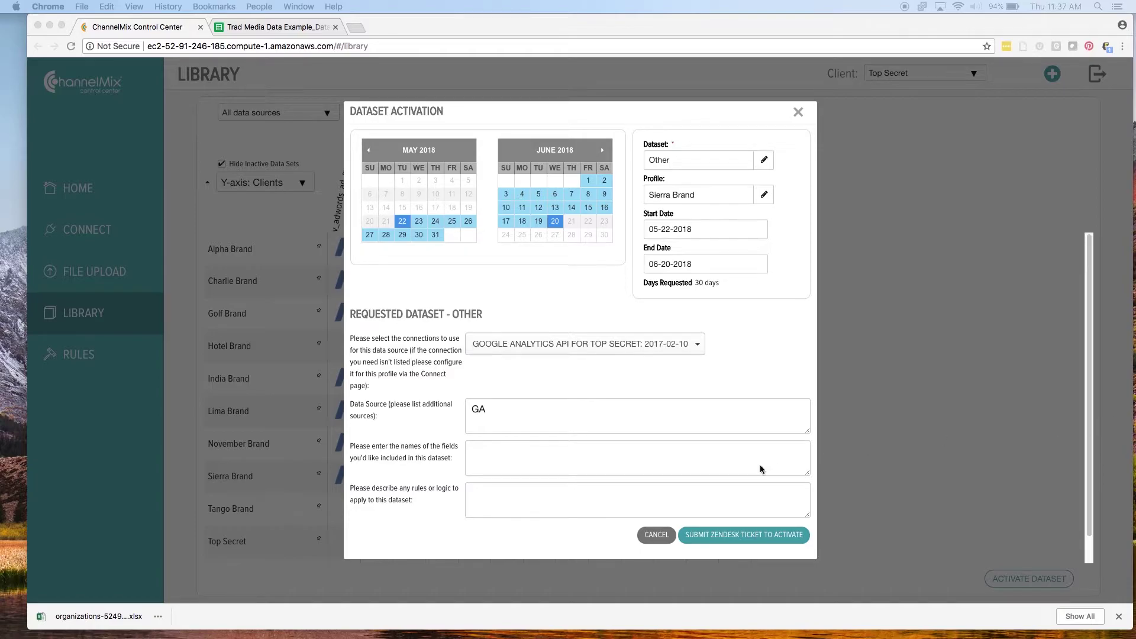
pyautogui.click(714, 465)
pyautogui.write('Campaign user_type Product')
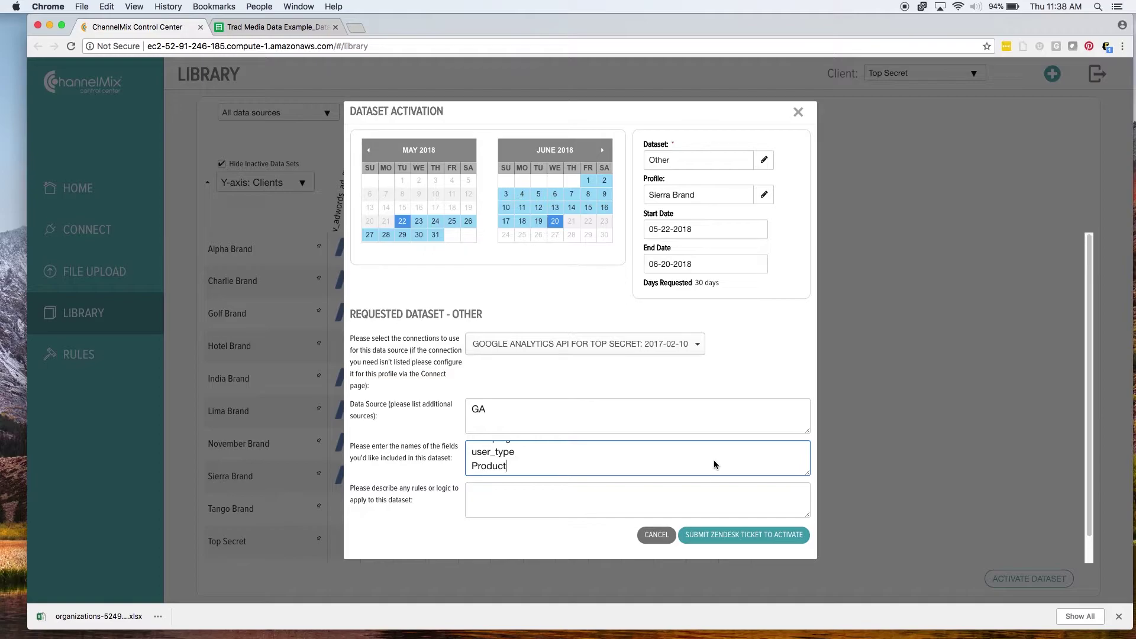
pyautogui.click(602, 496)
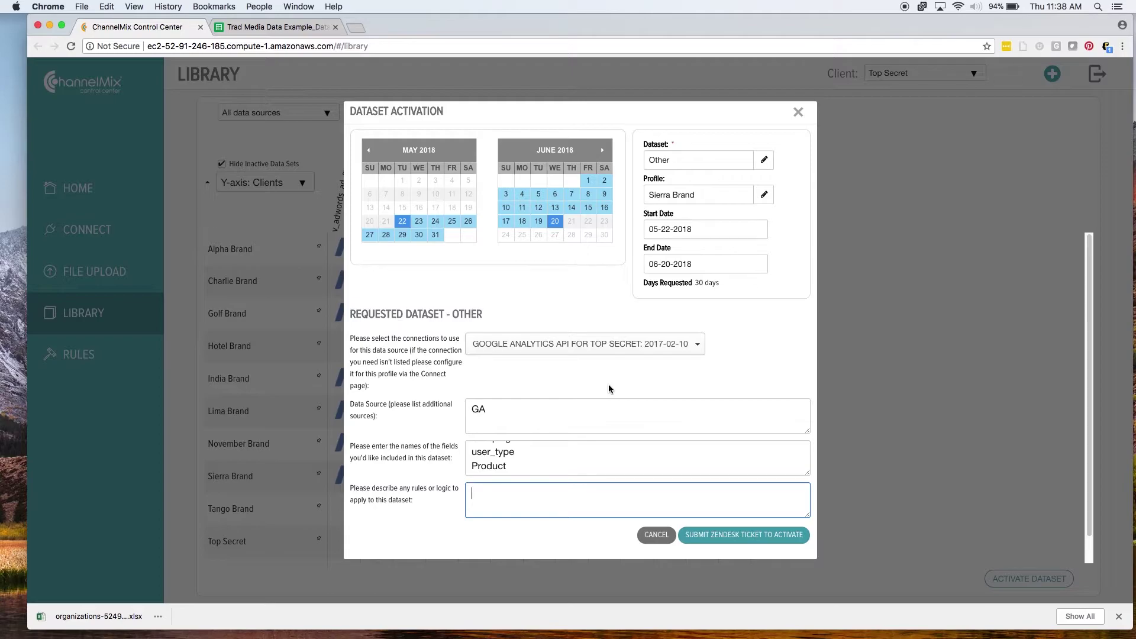
# Change the request's connections to Google Adwords API for Top Secret: 2017-02-10 and Facebook Ads for Top Secret: 2015-08-27.
pyautogui.click(579, 350)
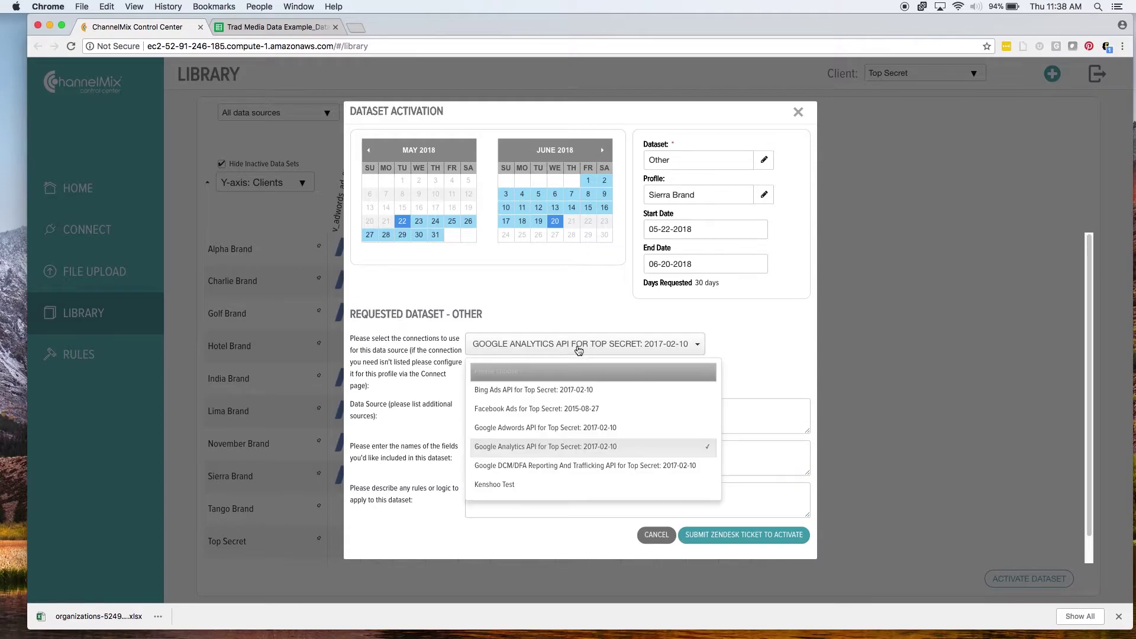
pyautogui.click(551, 429)
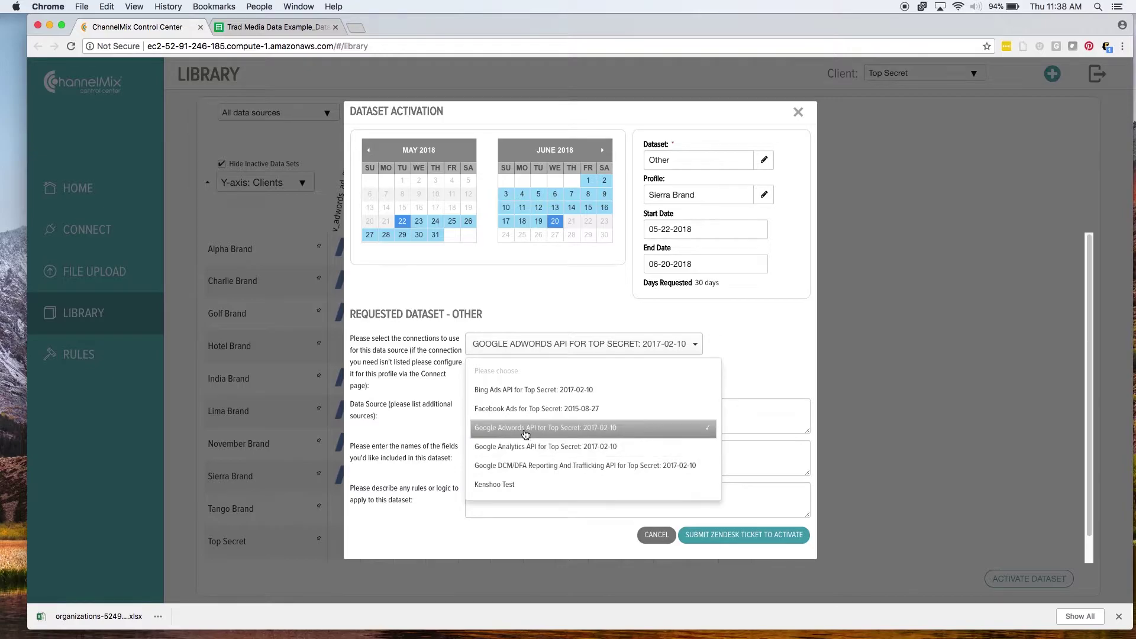
pyautogui.click(522, 409)
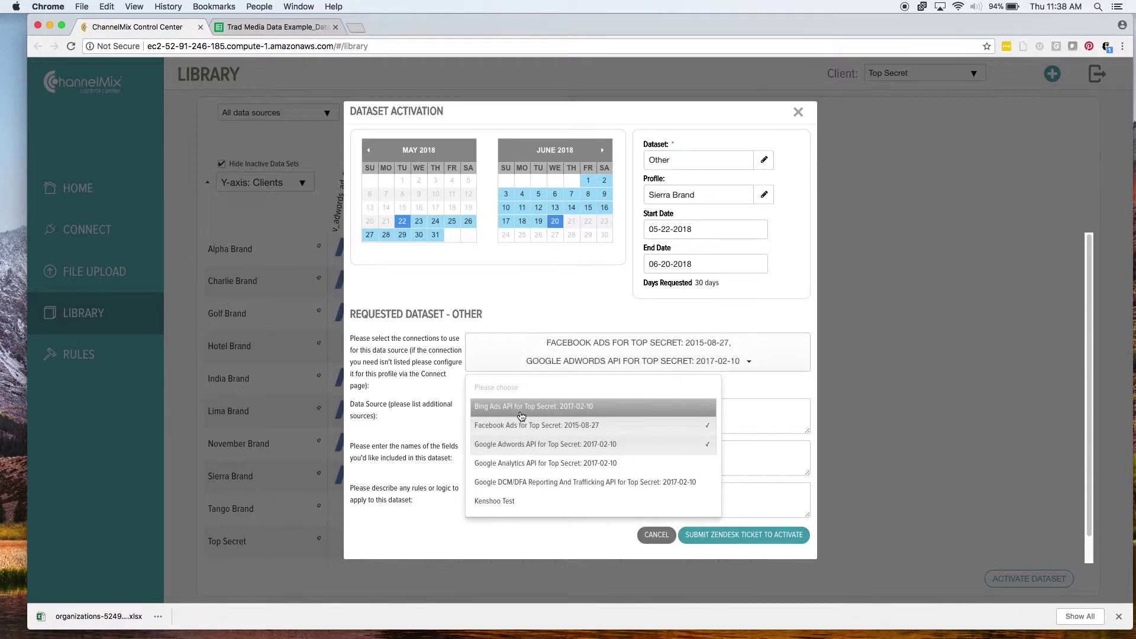
pyautogui.click(742, 414)
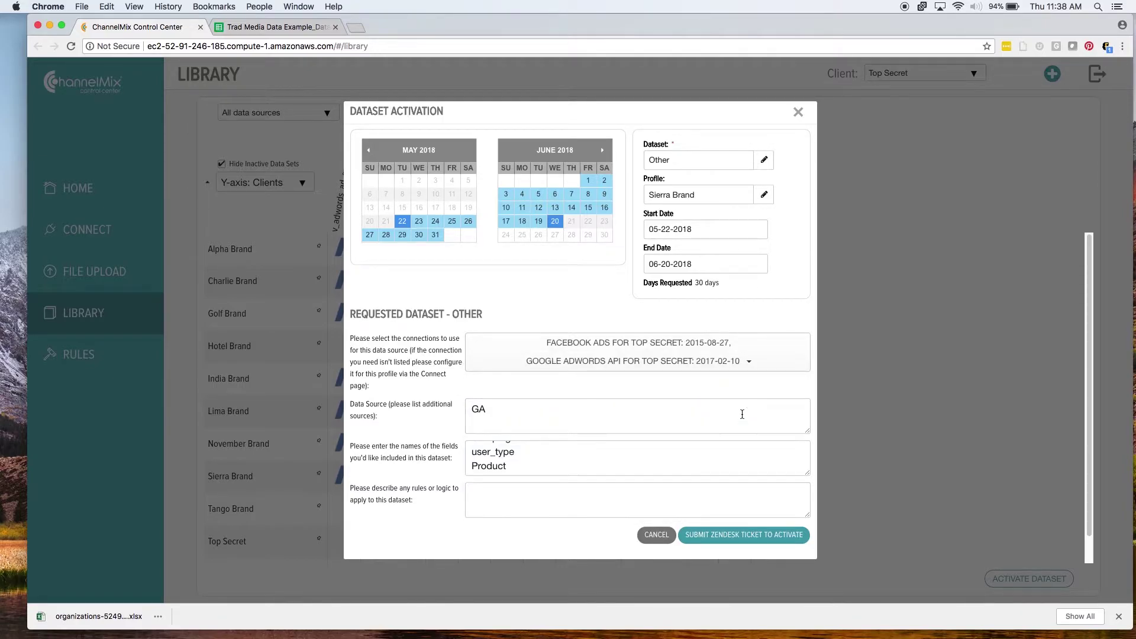
# Replace the additional data source text with "google Sheet".
pyautogui.moveTo(534, 416); pyautogui.dragTo(465, 418)
pyautogui.press('BackSpace')
pyautogui.write('google Sheet')
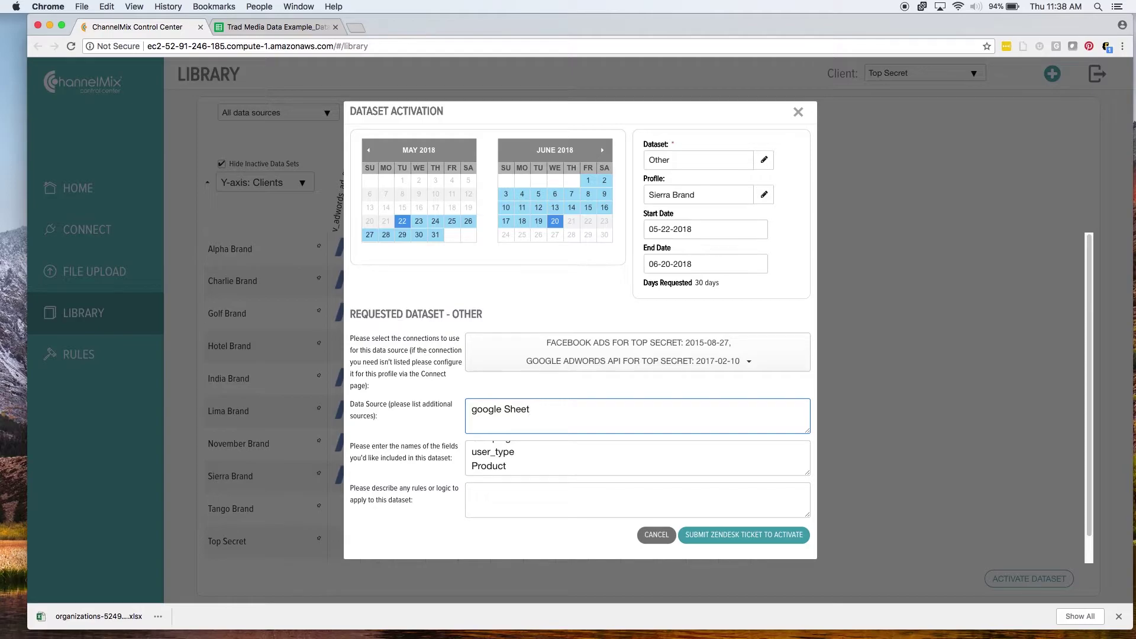
# Copy the web address of the Trad Media Data Example_Dataset Activation spreadsheet and return to the ChannelMix activation form.
pyautogui.click(278, 34)
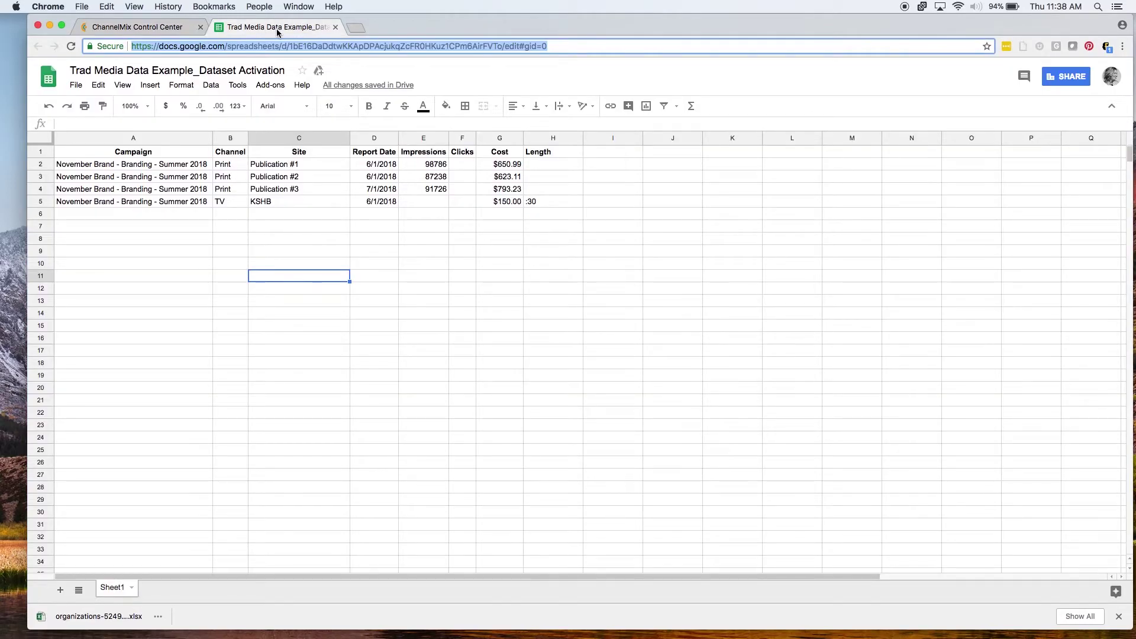
pyautogui.click(554, 46)
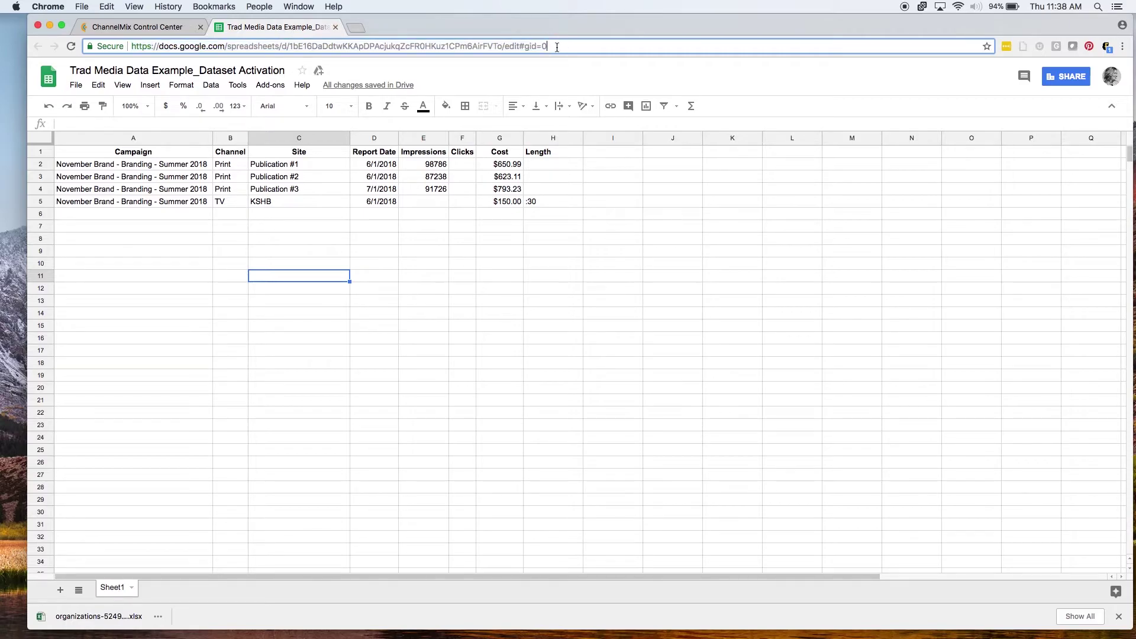
pyautogui.press('super+a')
pyautogui.press('super+c')
pyautogui.click(157, 28)
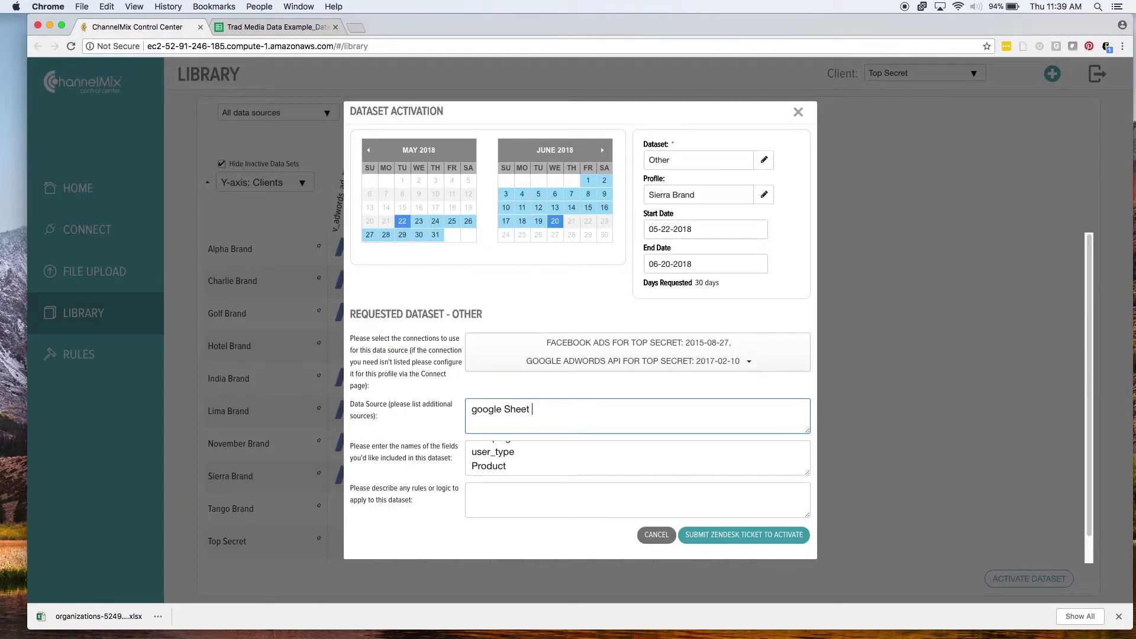
# Append a dash and the copied spreadsheet's web address to the "google Sheet" data source entry.
pyautogui.write('-')
pyautogui.press('super+v')
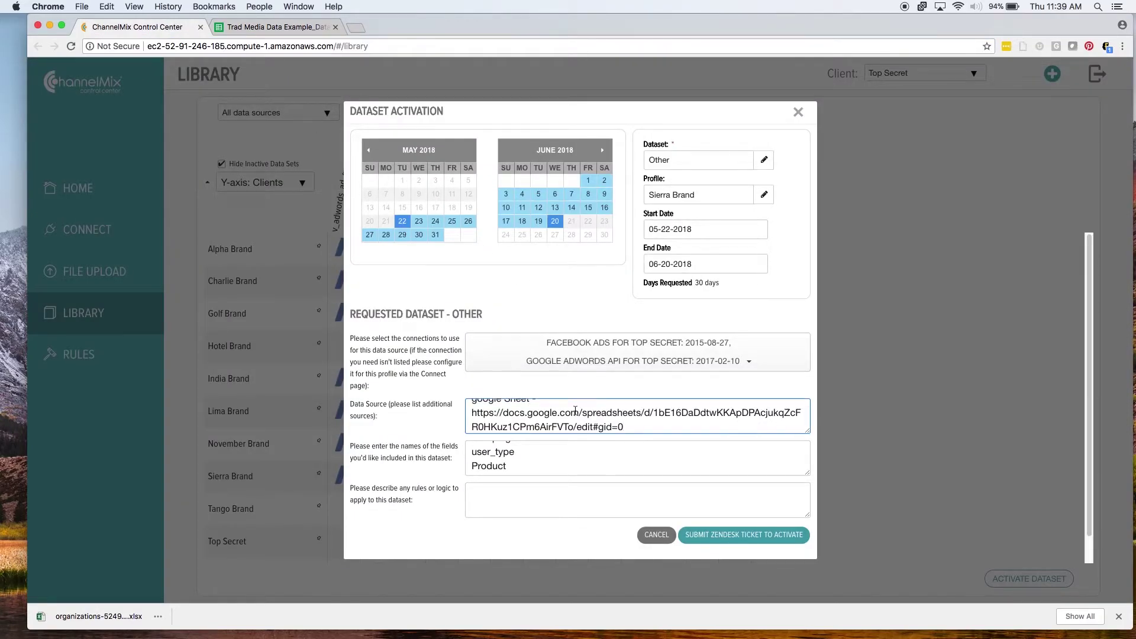
pyautogui.scroll(1, 576, 410)
# Replace the requested dataset's field names with "impression, campaign, report date".
pyautogui.moveTo(525, 468); pyautogui.dragTo(456, 441)
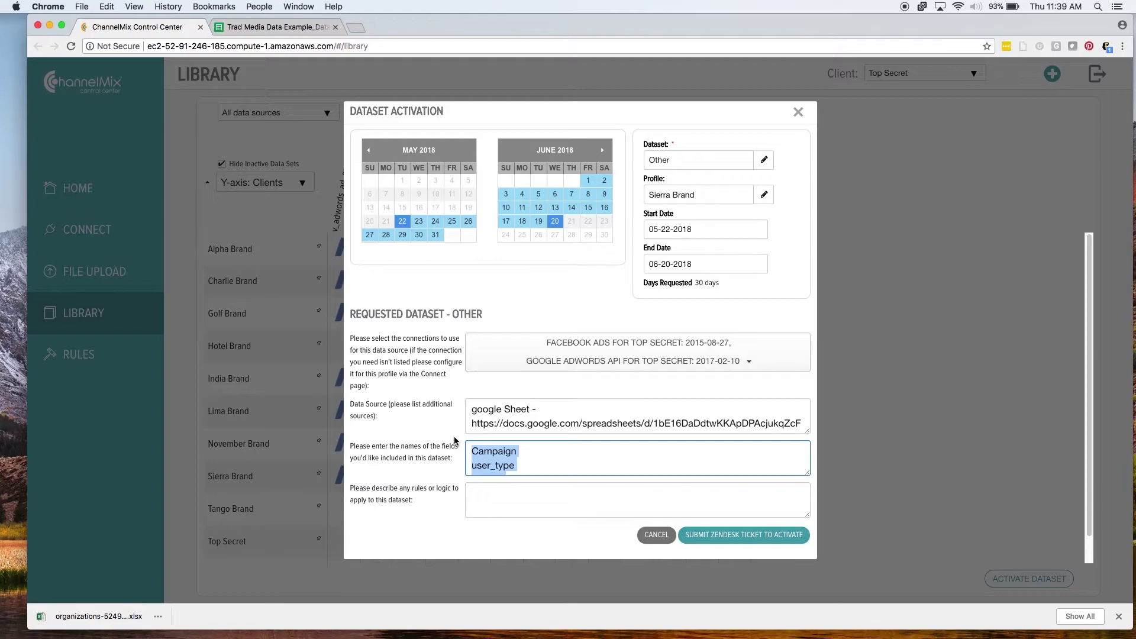
pyautogui.press('BackSpace')
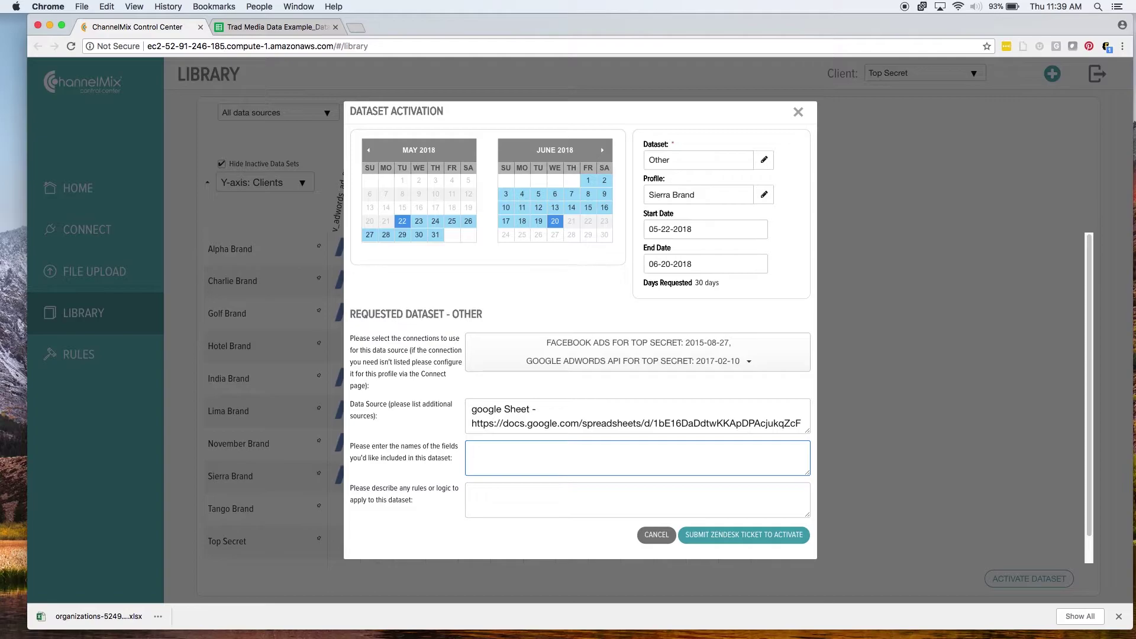
pyautogui.write('impression, campaign, report date')
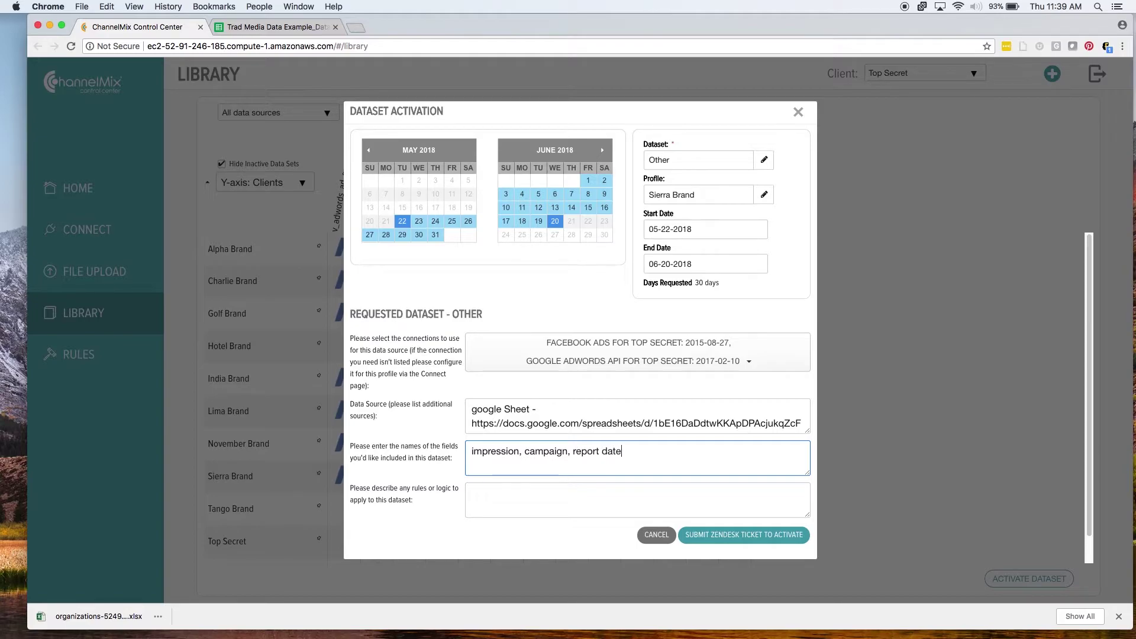
# Describe the dataset's rule as "remove TV at this time" and submit the Zendesk ticket to activate it.
pyautogui.click(494, 499)
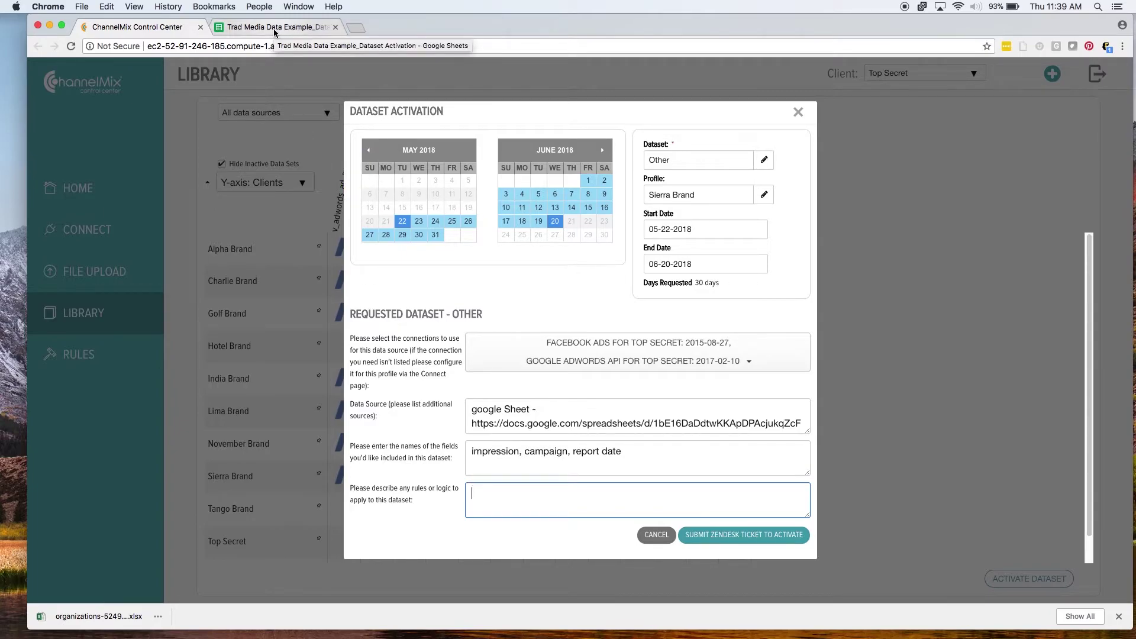
pyautogui.write('remove TV ')
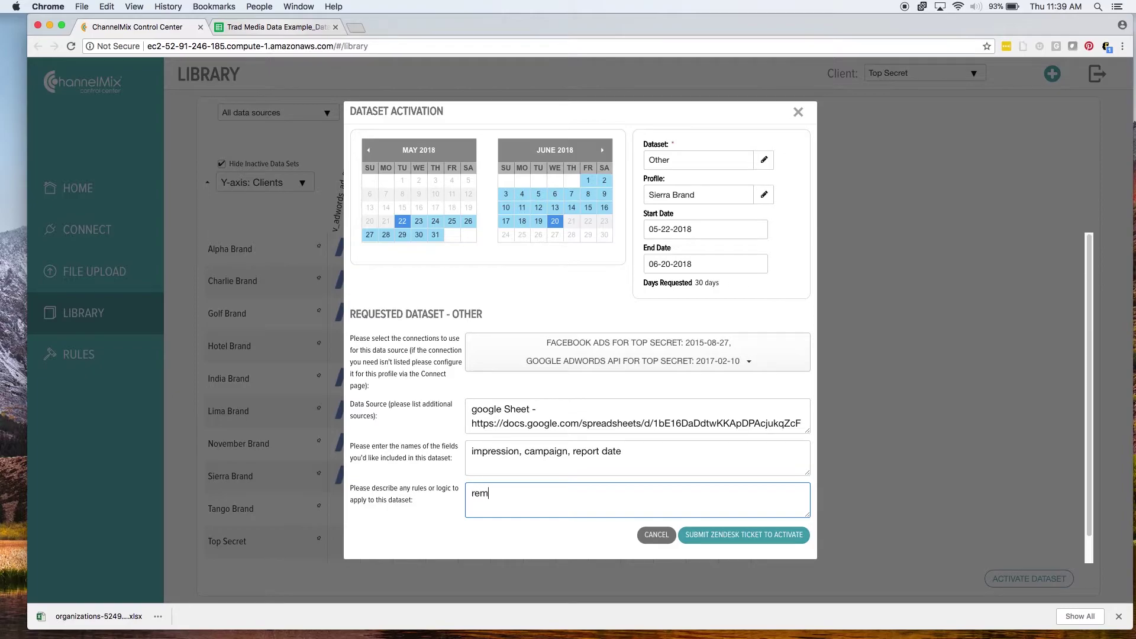
pyautogui.write('at this time')
pyautogui.click(718, 544)
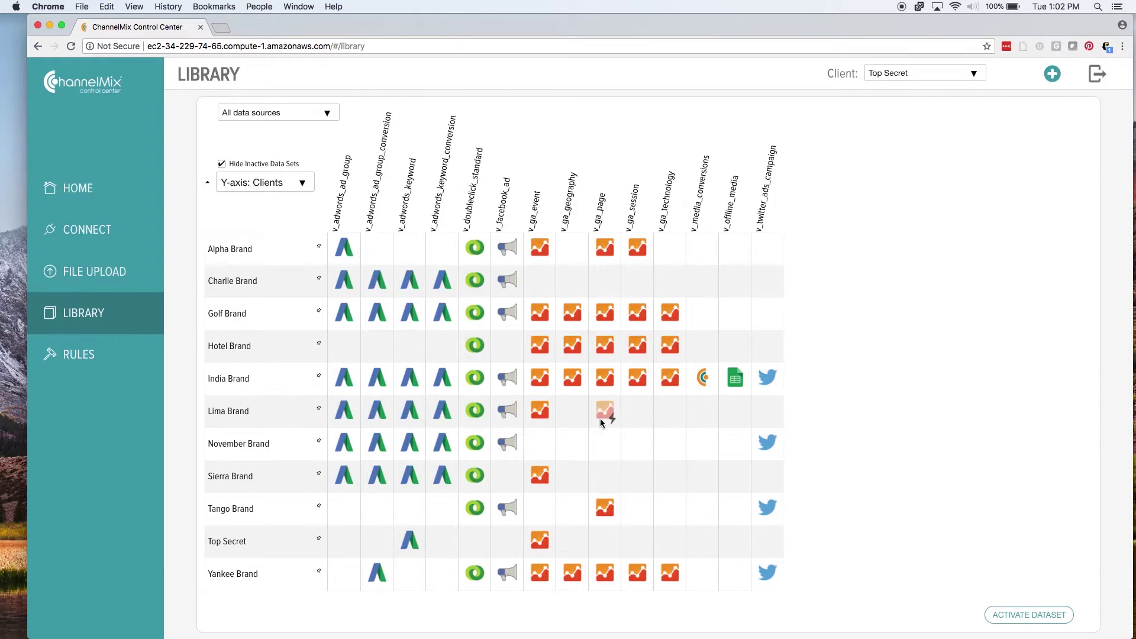
# Start activating the v_ga_session dataset for November Brand from the library and select the November Brand profile.
pyautogui.moveTo(550, 449); pyautogui.dragTo(675, 453)
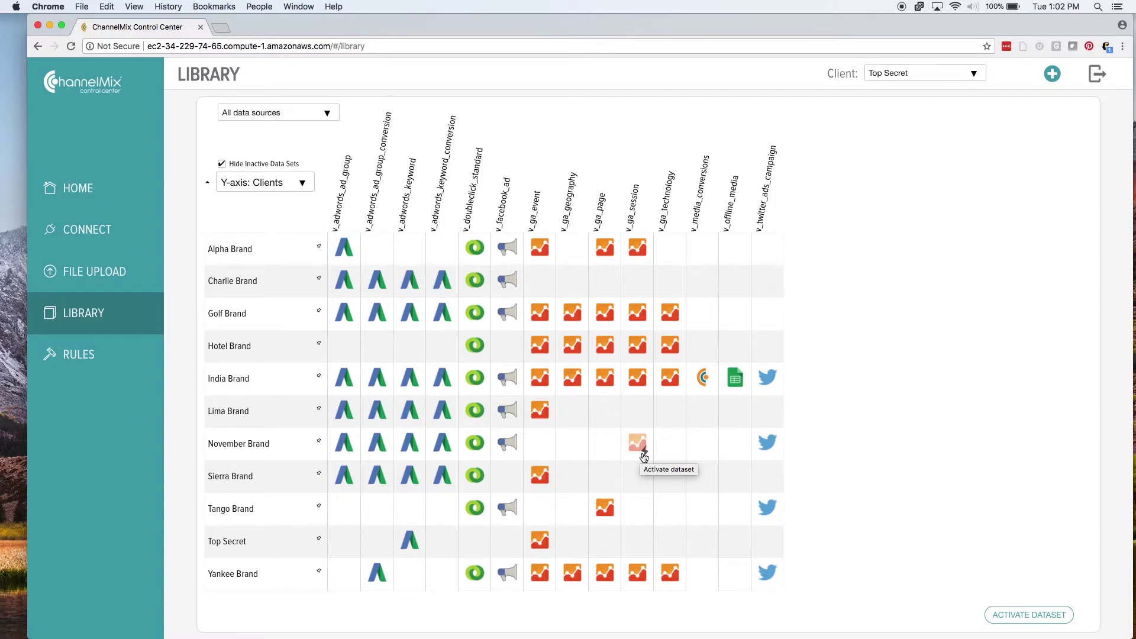
pyautogui.click(643, 455)
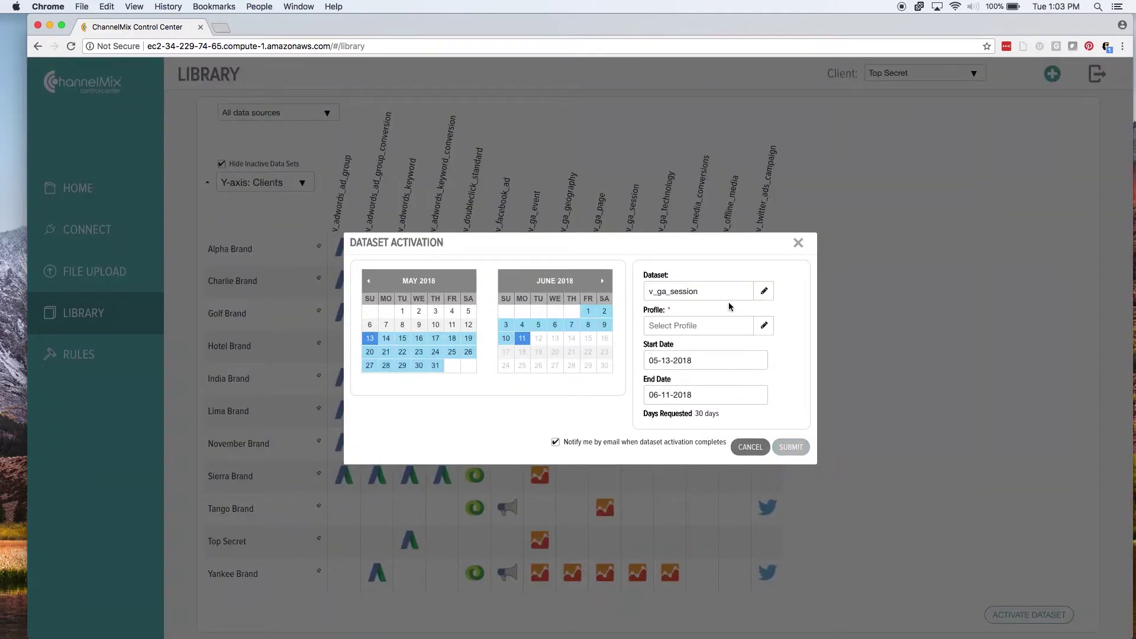
pyautogui.click(763, 327)
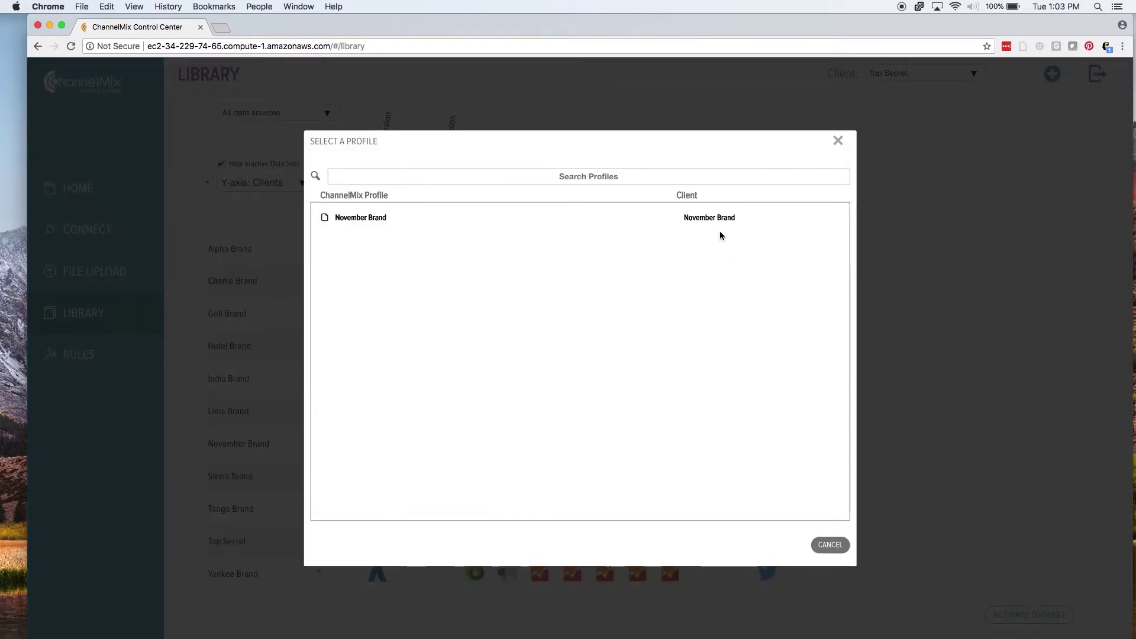
pyautogui.click(719, 225)
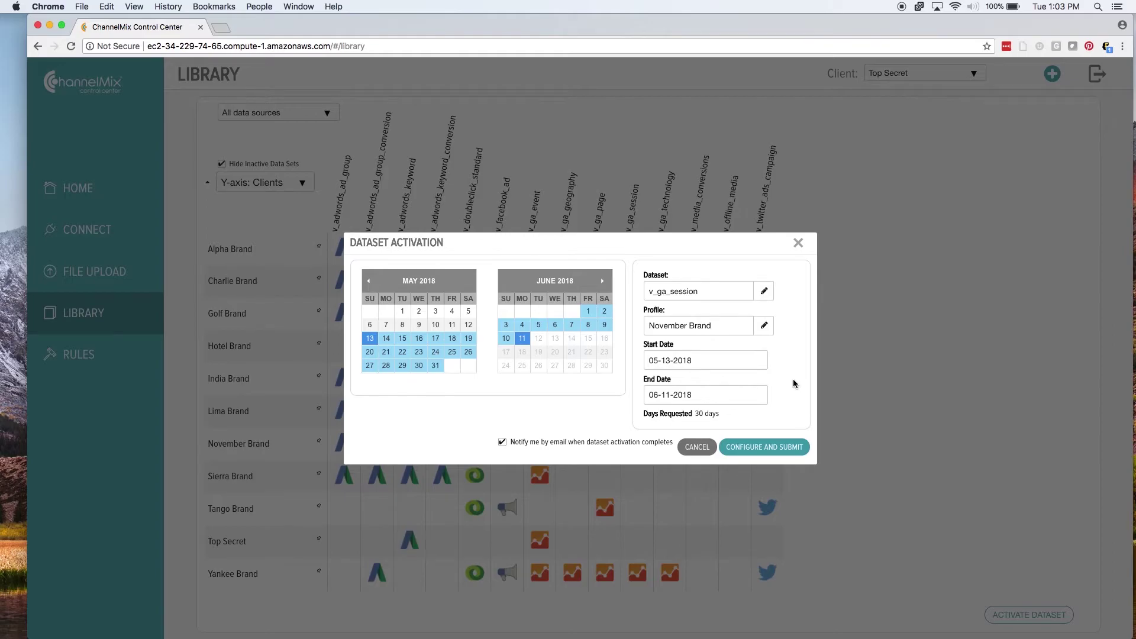
# Proceed to the additional configuration and choose the Google Analytics API for Top Secret: 2017-02-10 connection.
pyautogui.click(784, 452)
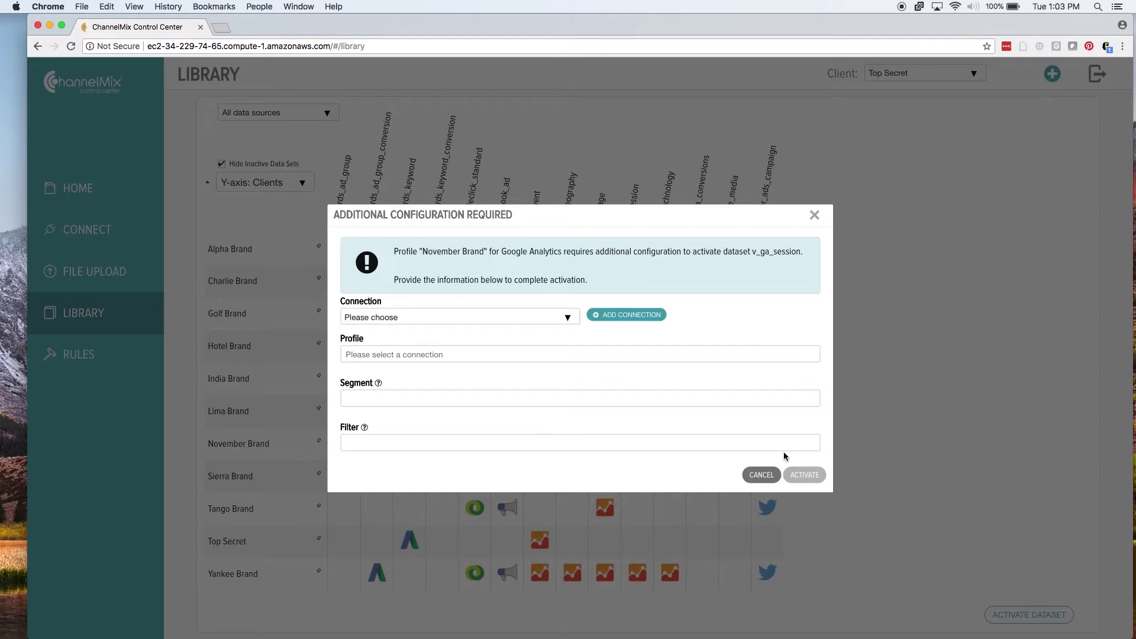
pyautogui.click(544, 318)
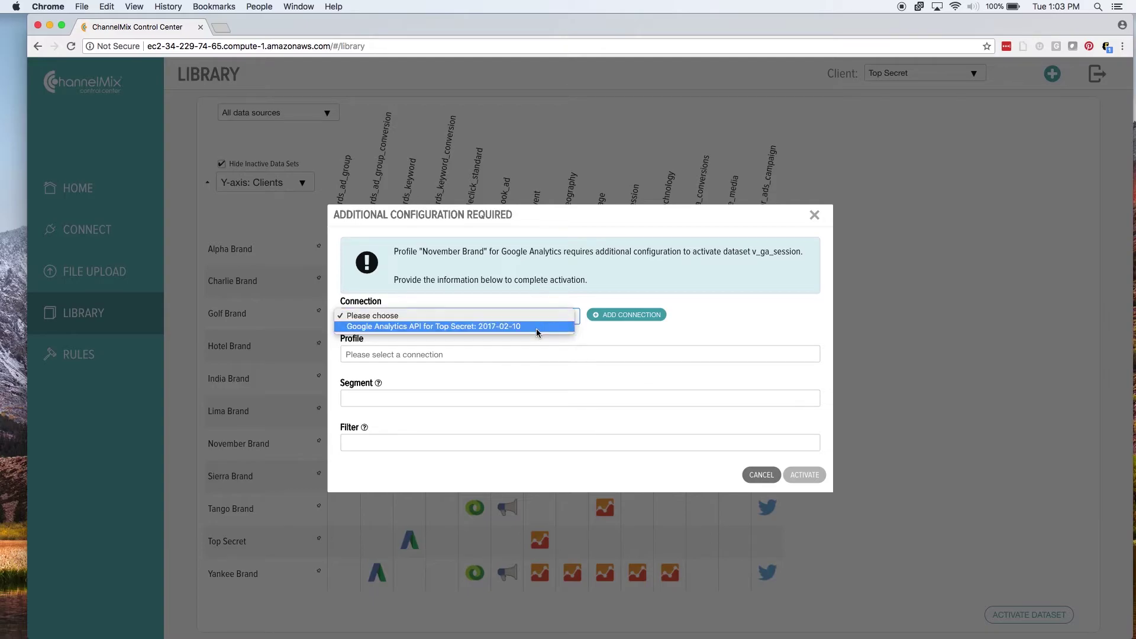
pyautogui.click(536, 329)
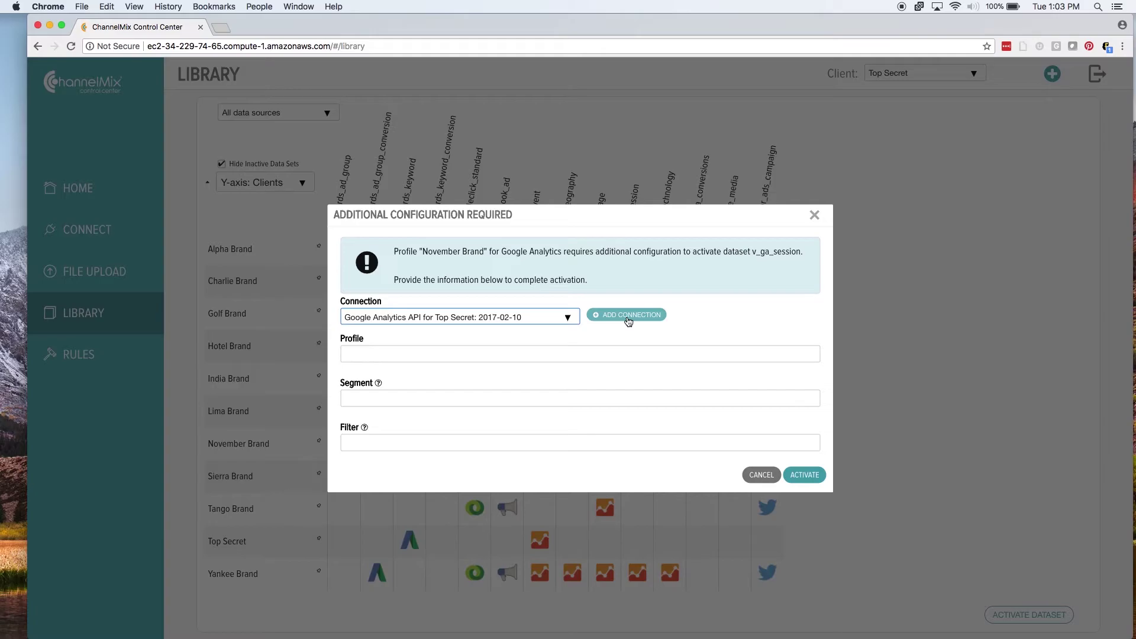
# Set the profile to Alight Analytics, app.channelmix.com, 1 - app.channelmix.com - Reporting and activate November Brand's v_ga_session dataset.
pyautogui.click(607, 353)
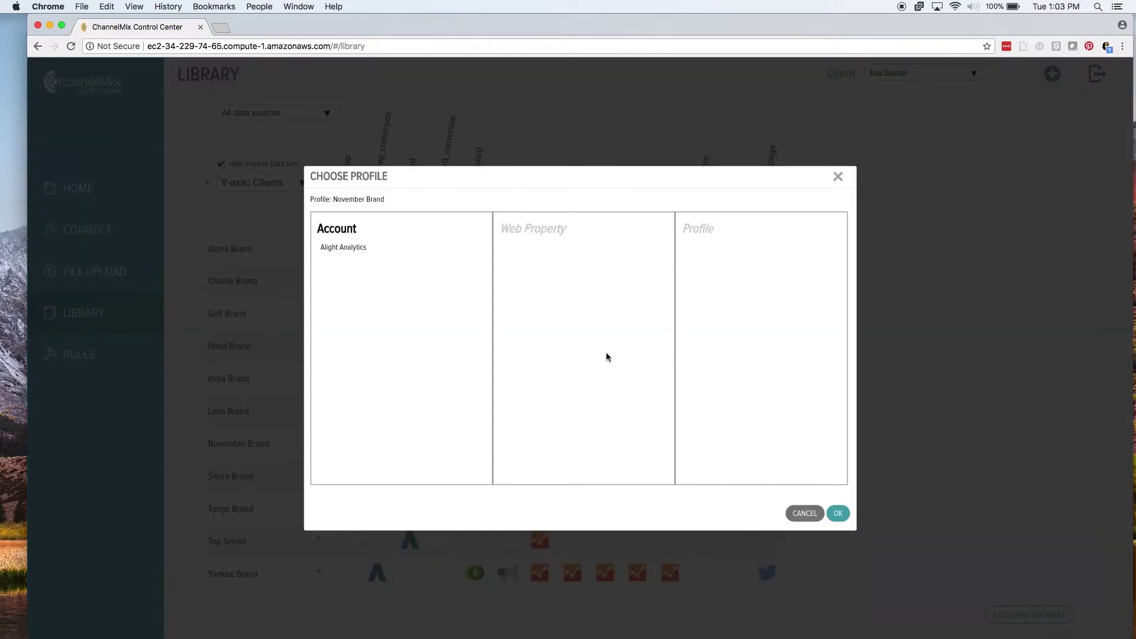
pyautogui.click(369, 250)
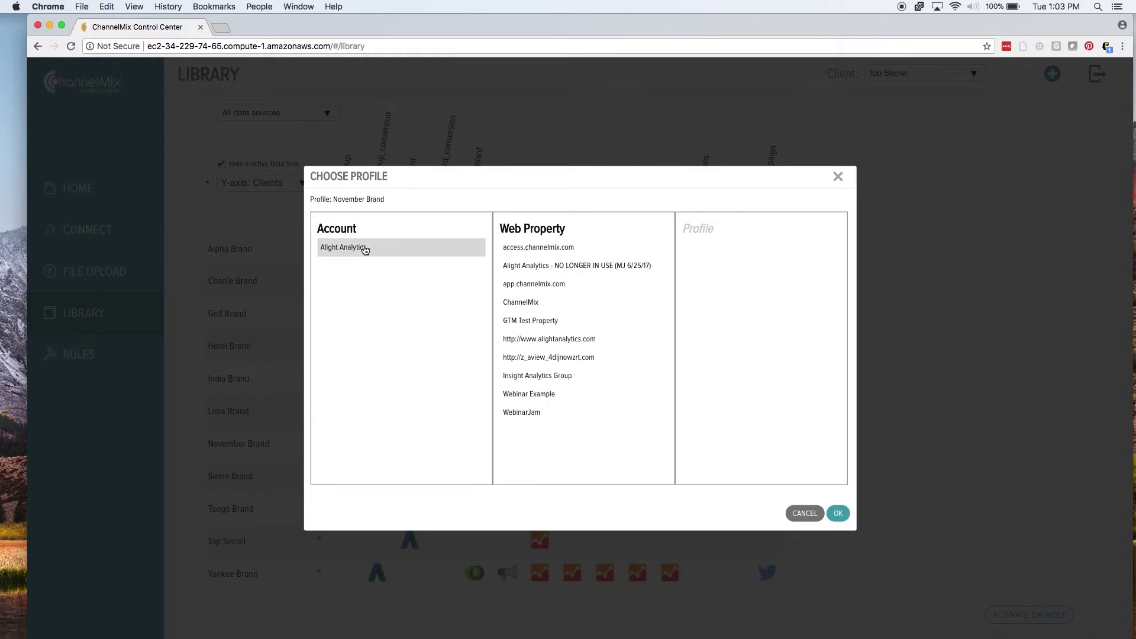
pyautogui.click(524, 285)
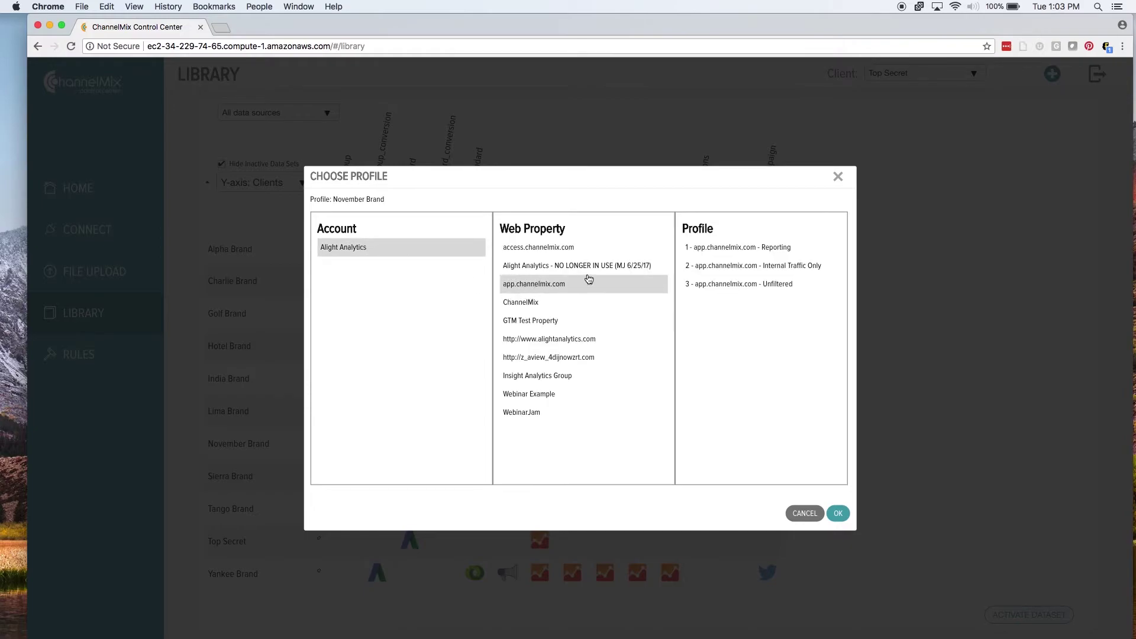
pyautogui.click(763, 248)
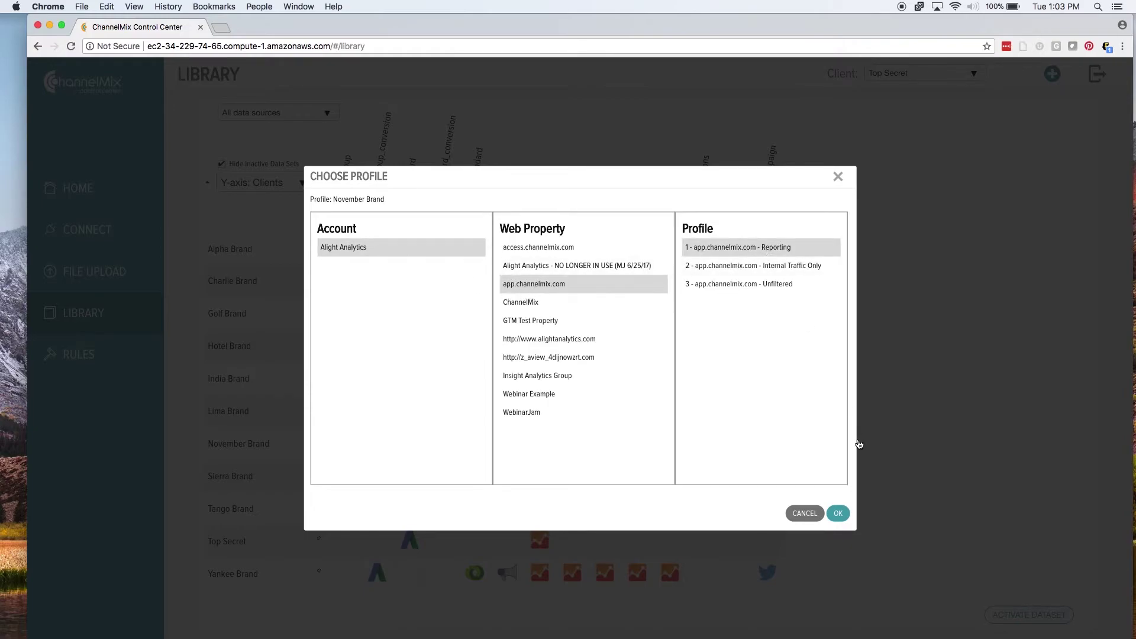
pyautogui.click(839, 518)
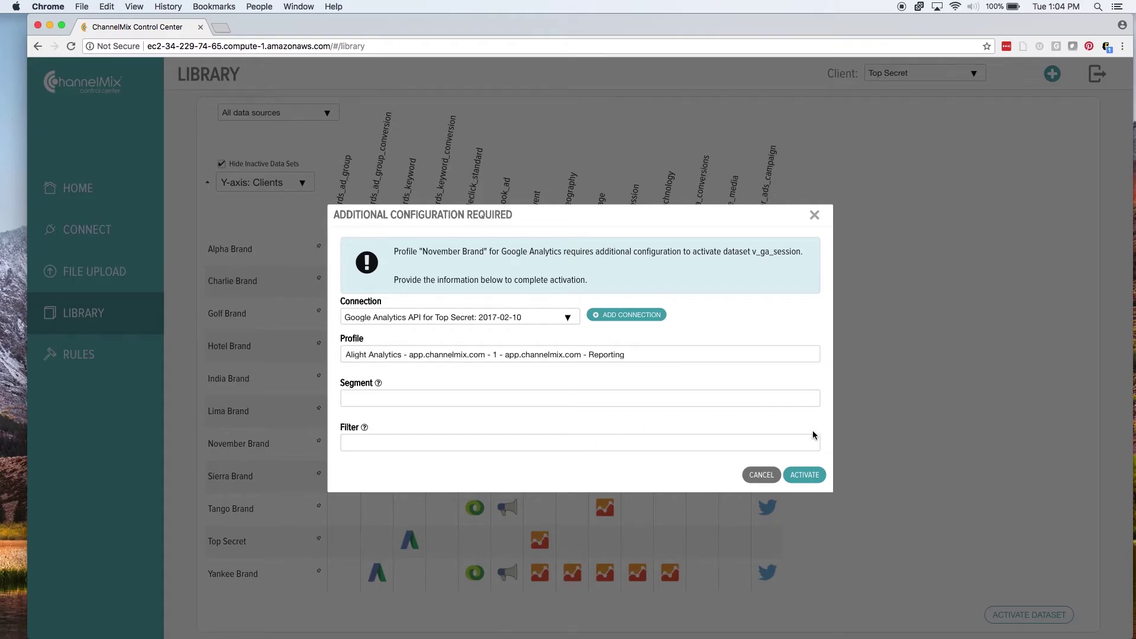
pyautogui.click(812, 480)
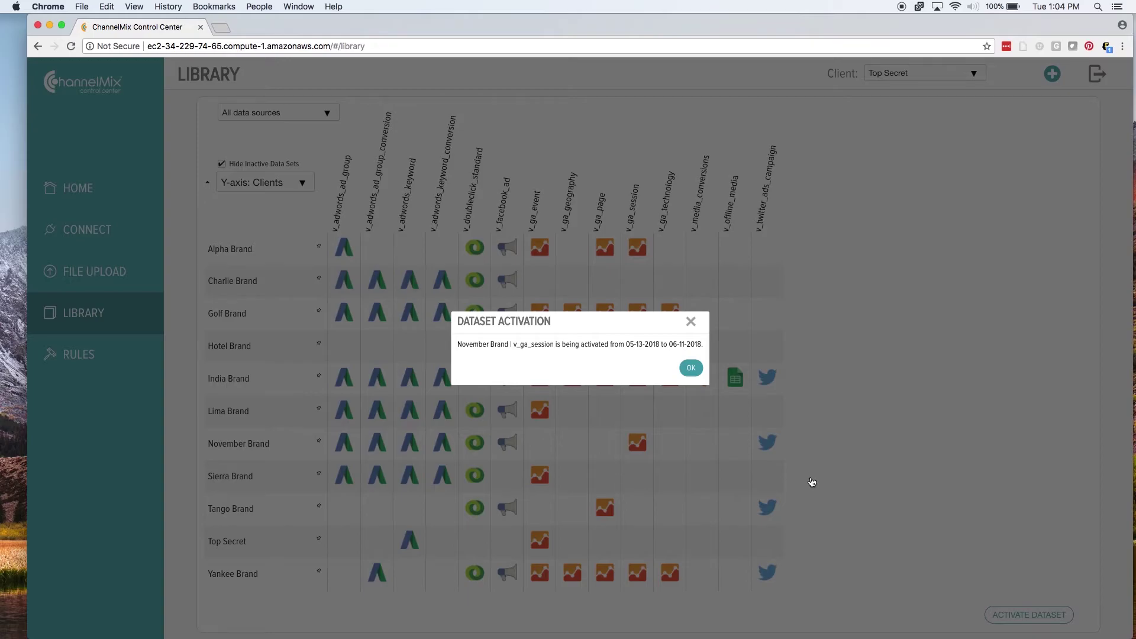
pyautogui.click(698, 368)
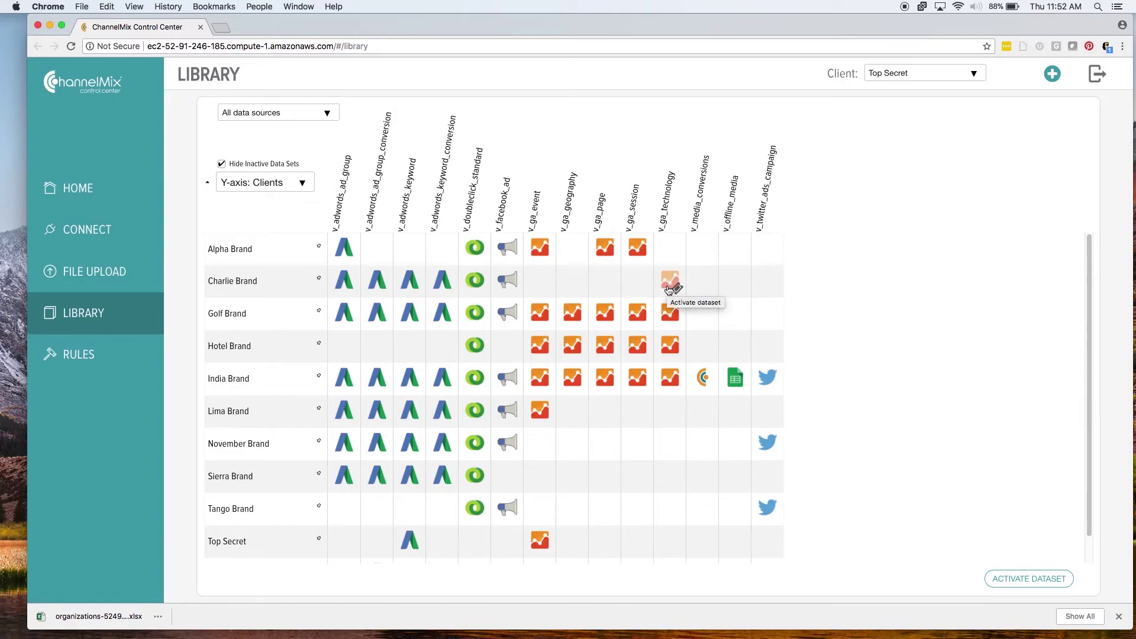
# Link the Charlie Brand ChannelMix profile to the Google Analytics API for Top Secret: 2017-02-10 connection on the Connect page.
pyautogui.click(114, 238)
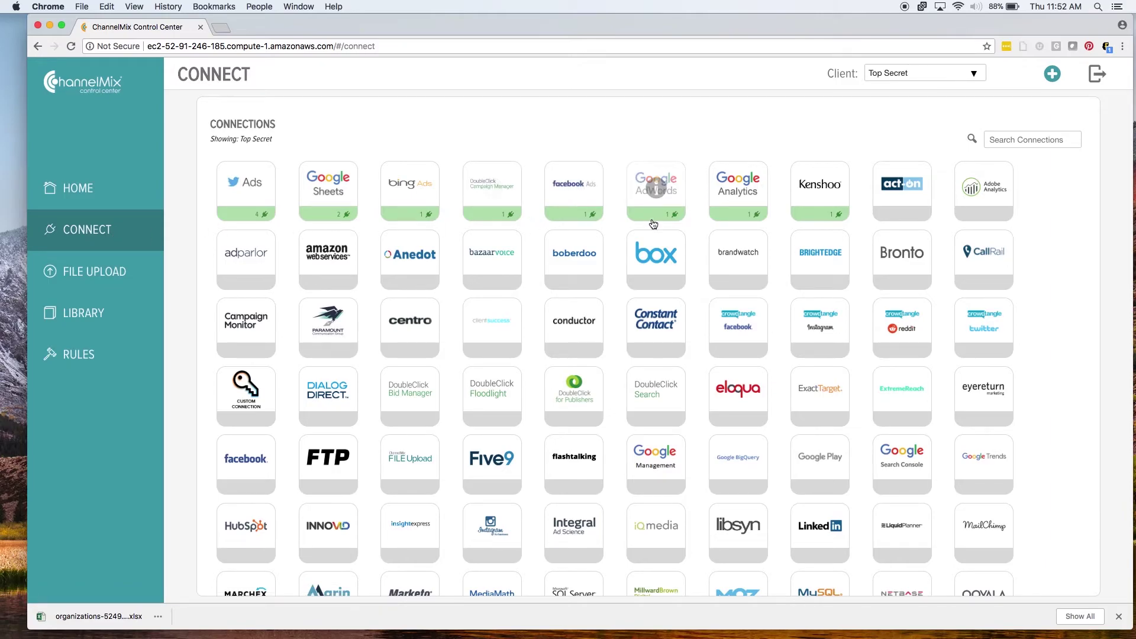
pyautogui.click(726, 216)
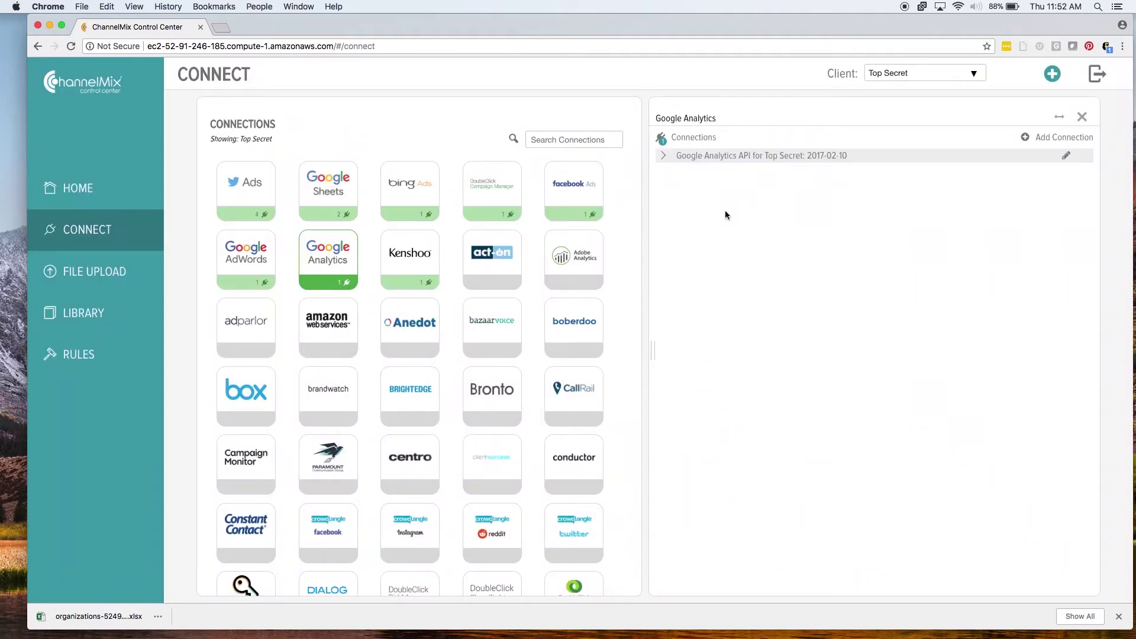
pyautogui.click(665, 157)
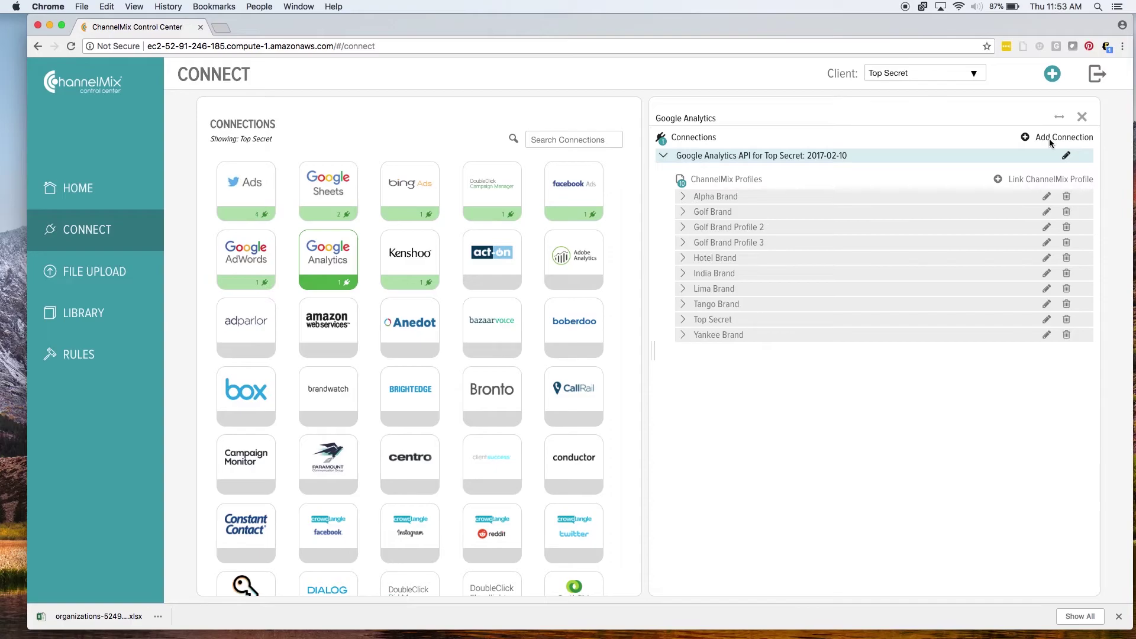
pyautogui.click(1025, 185)
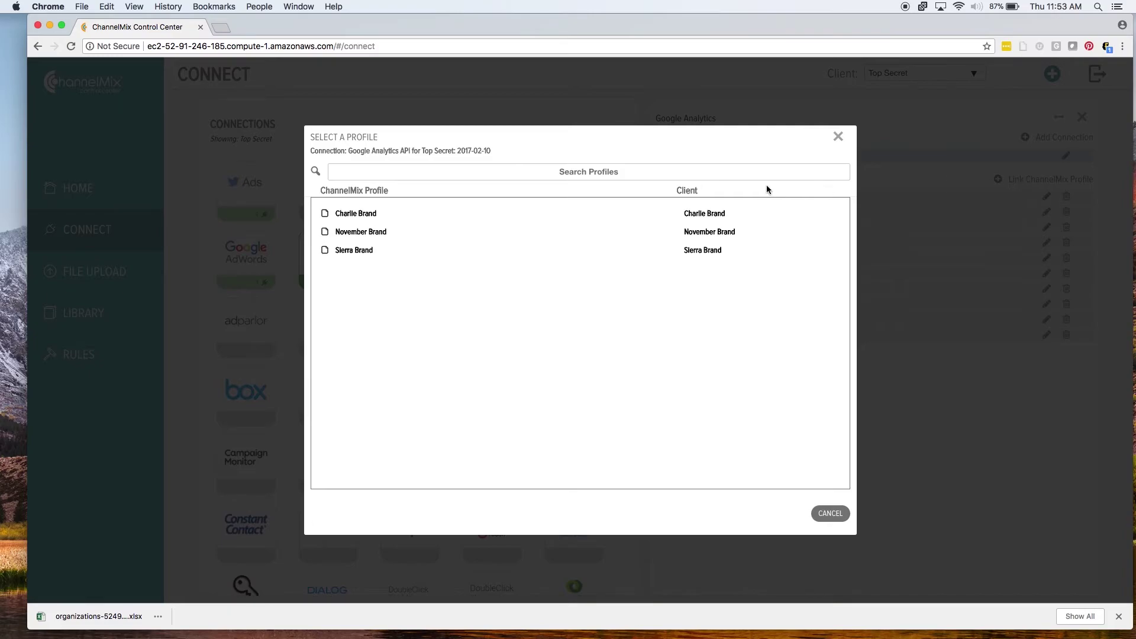
pyautogui.click(685, 222)
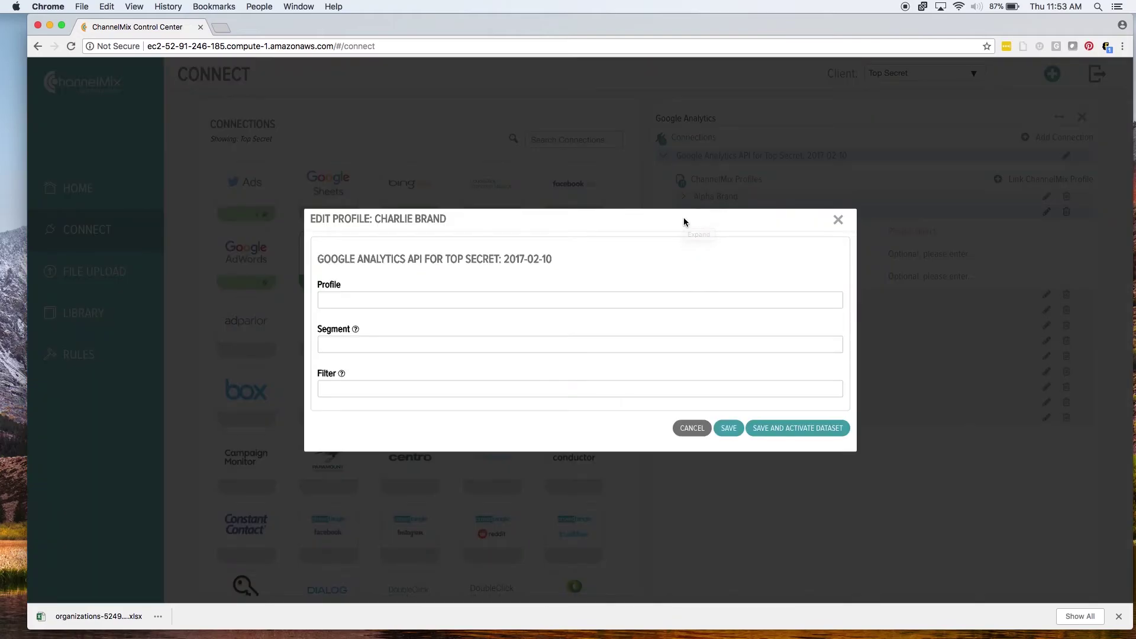
pyautogui.click(588, 301)
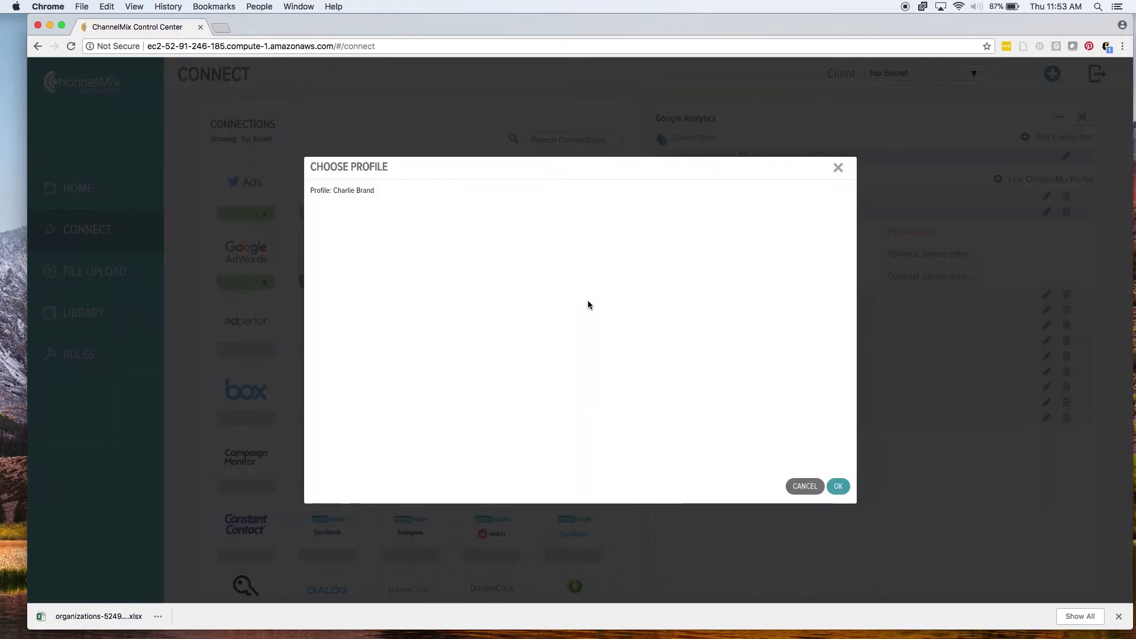
pyautogui.click(364, 239)
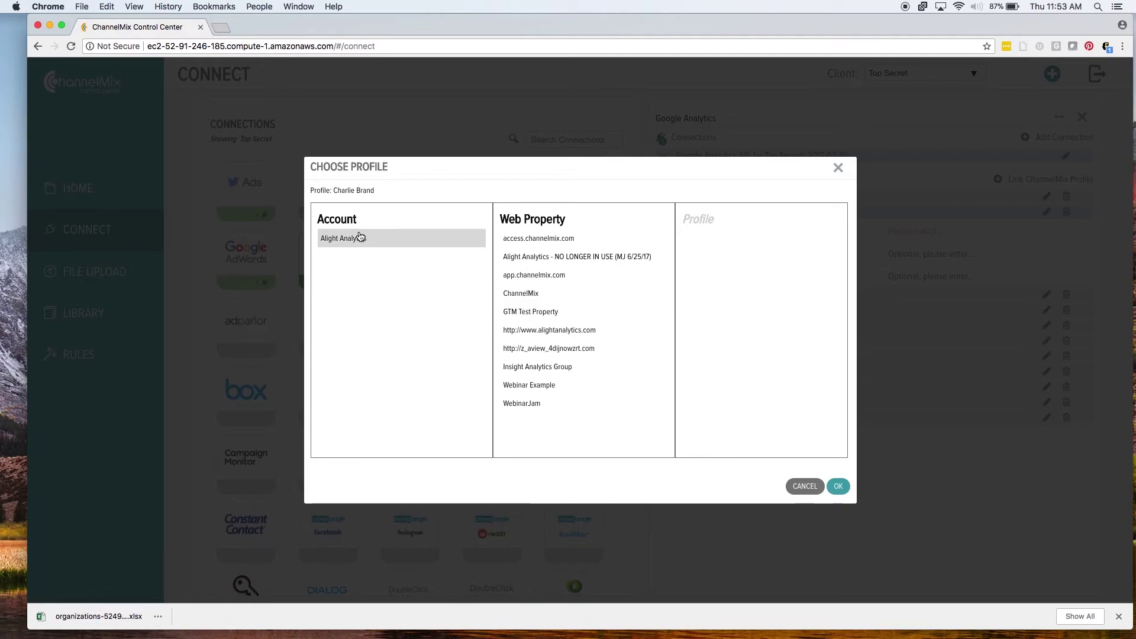
pyautogui.click(533, 282)
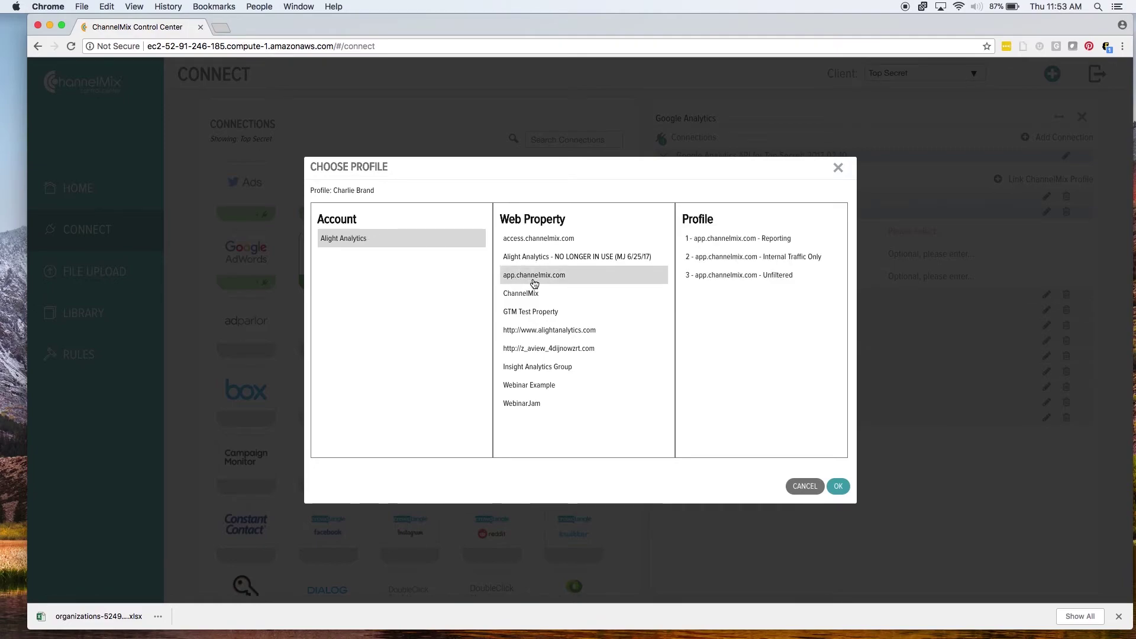
pyautogui.click(765, 241)
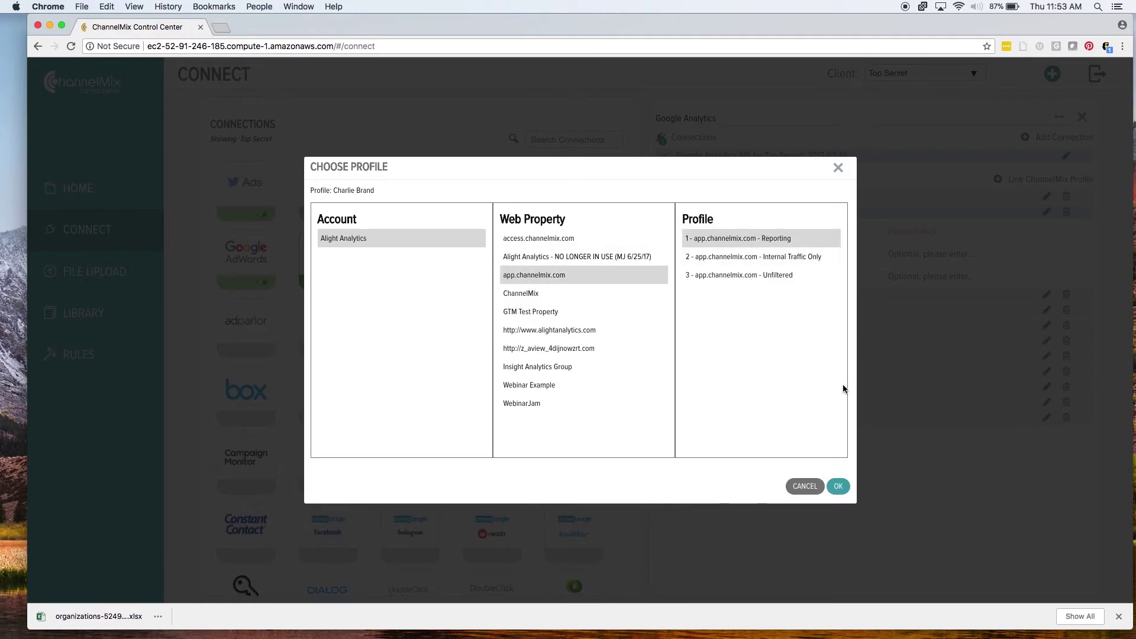
pyautogui.click(839, 487)
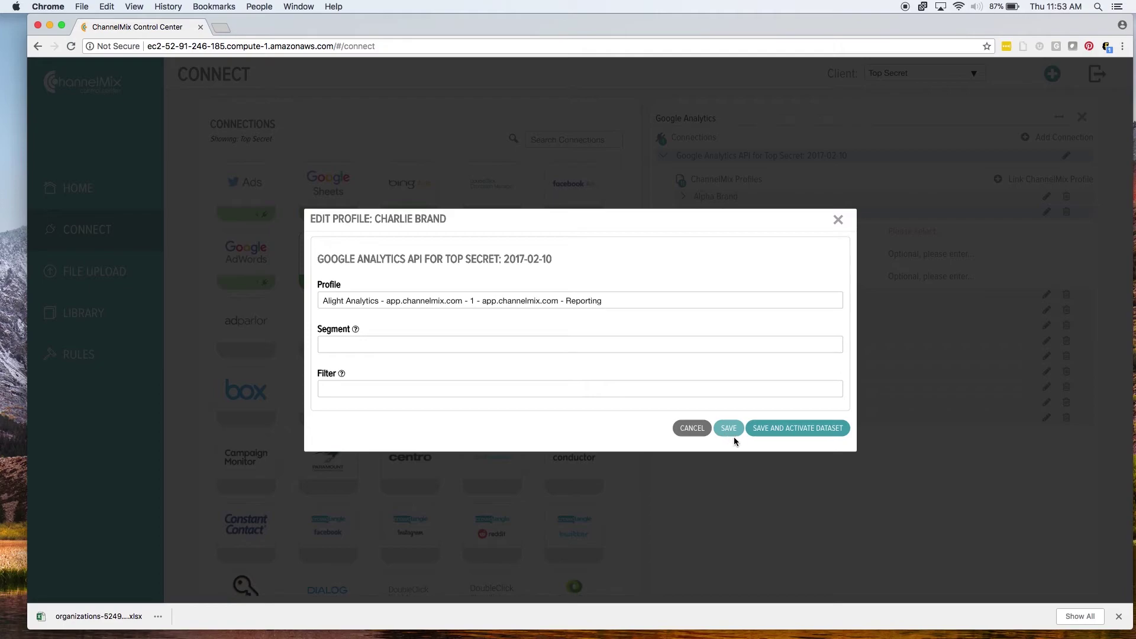
# Save the Charlie Brand profile with dataset activation and select v_ga_page as the dataset.
pyautogui.click(794, 432)
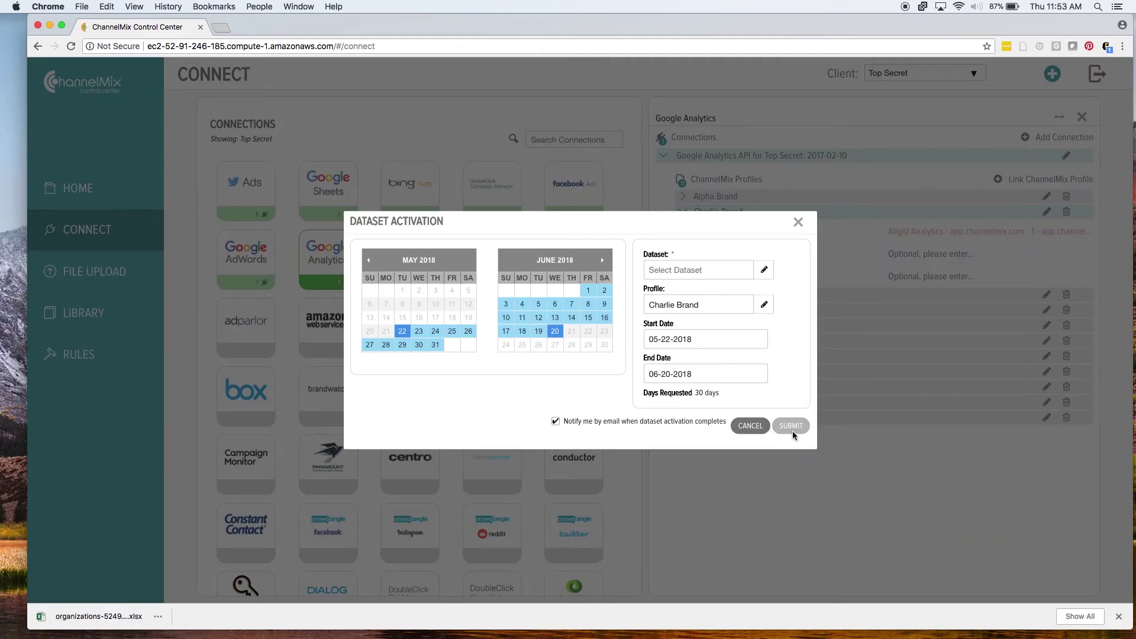
pyautogui.click(764, 270)
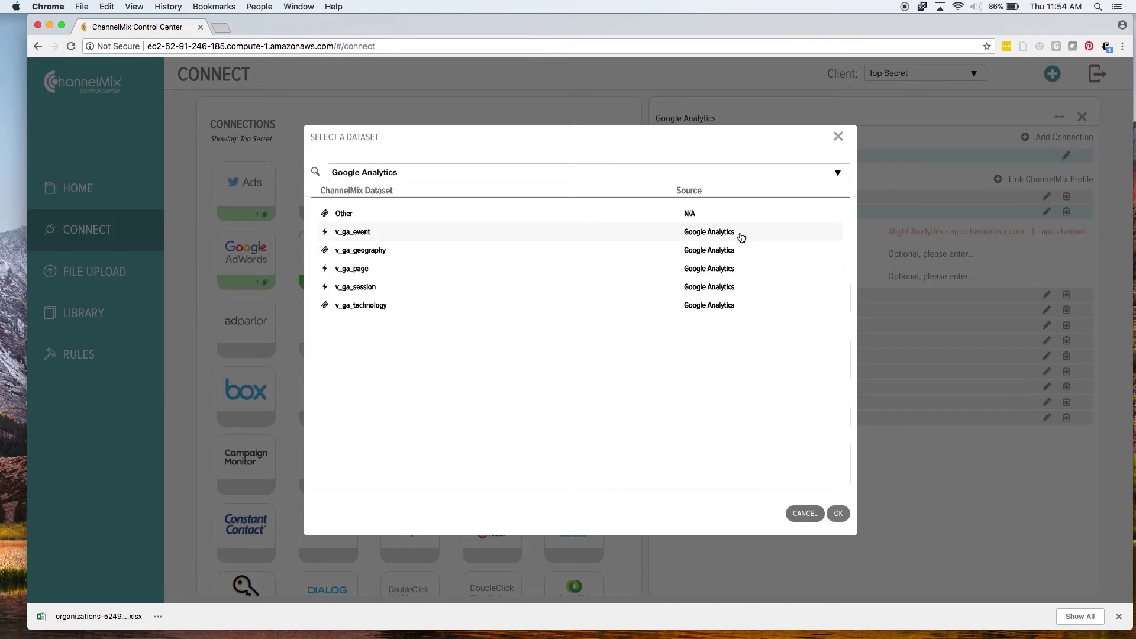
pyautogui.click(728, 270)
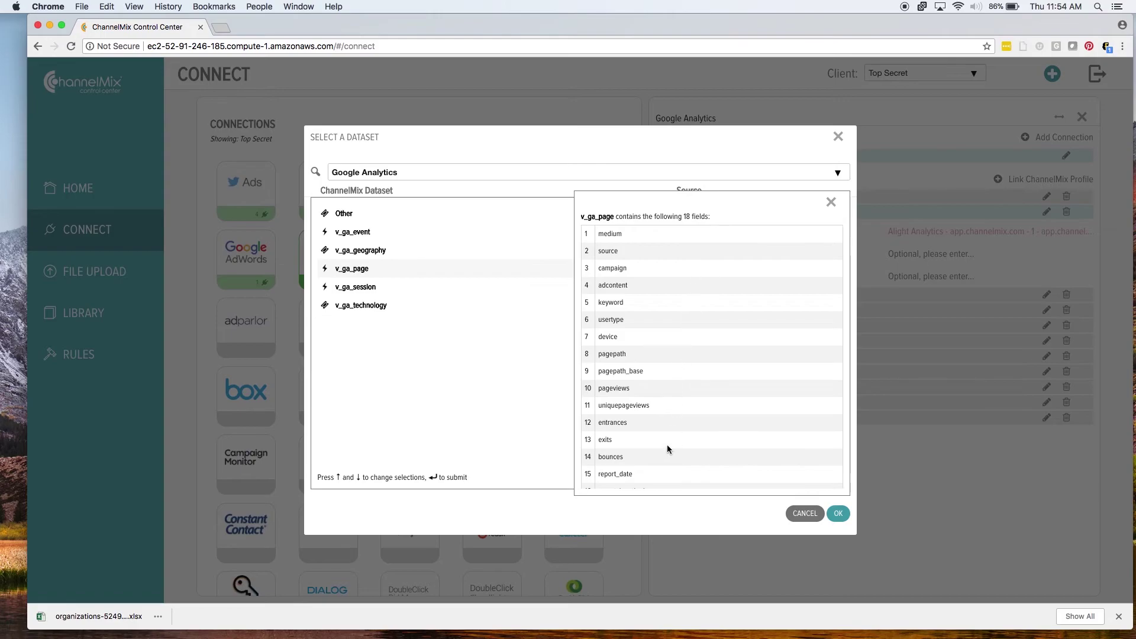
pyautogui.click(839, 514)
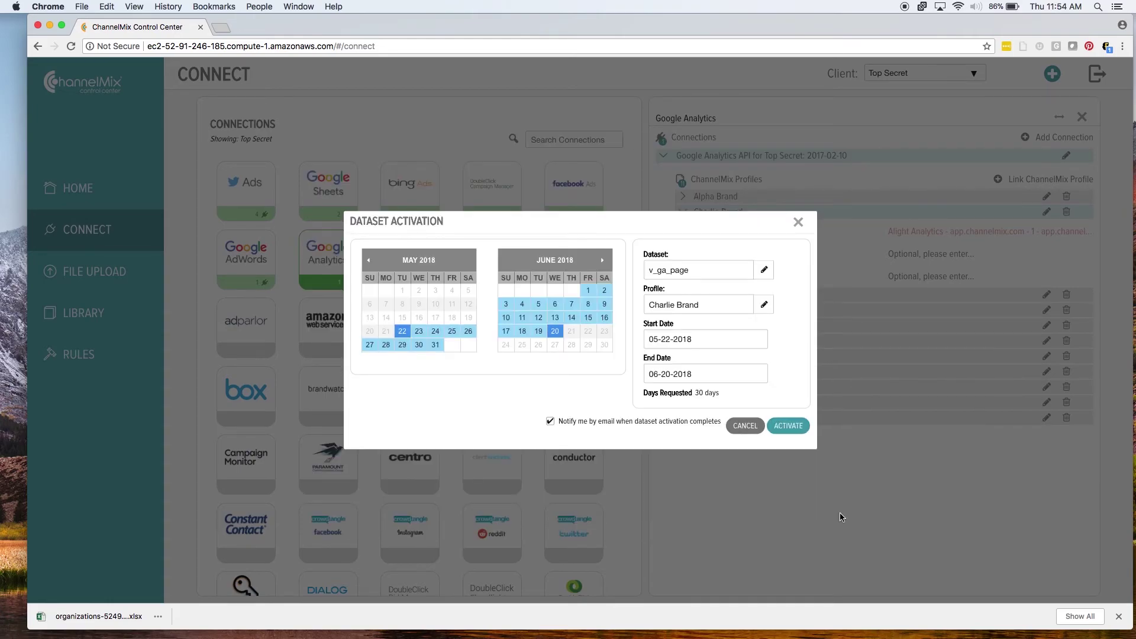
pyautogui.click(798, 428)
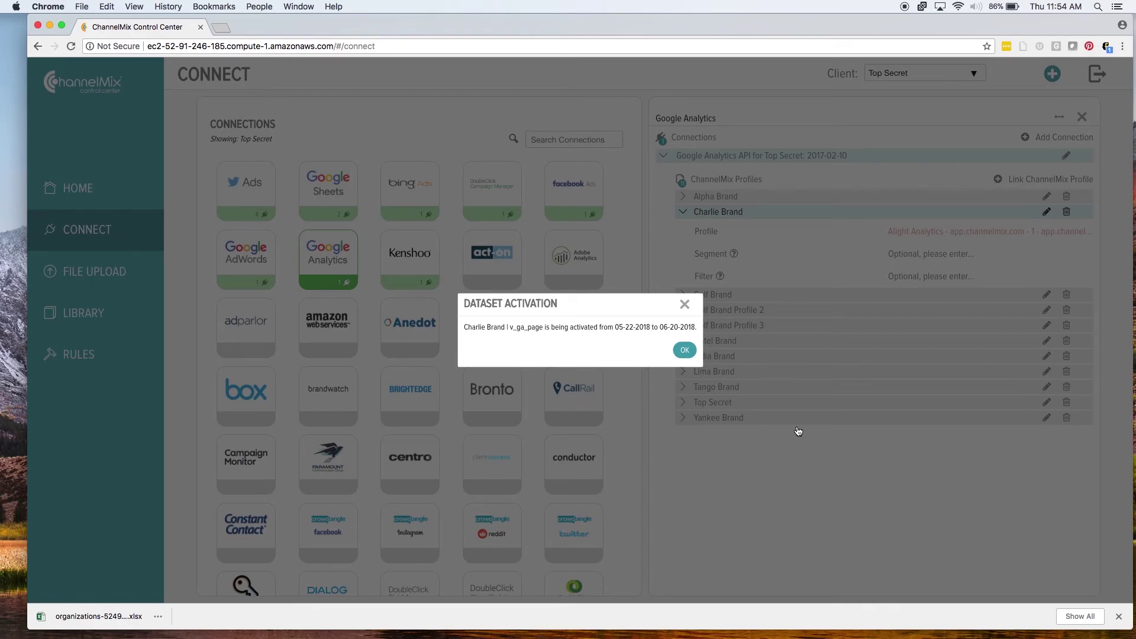
pyautogui.click(689, 353)
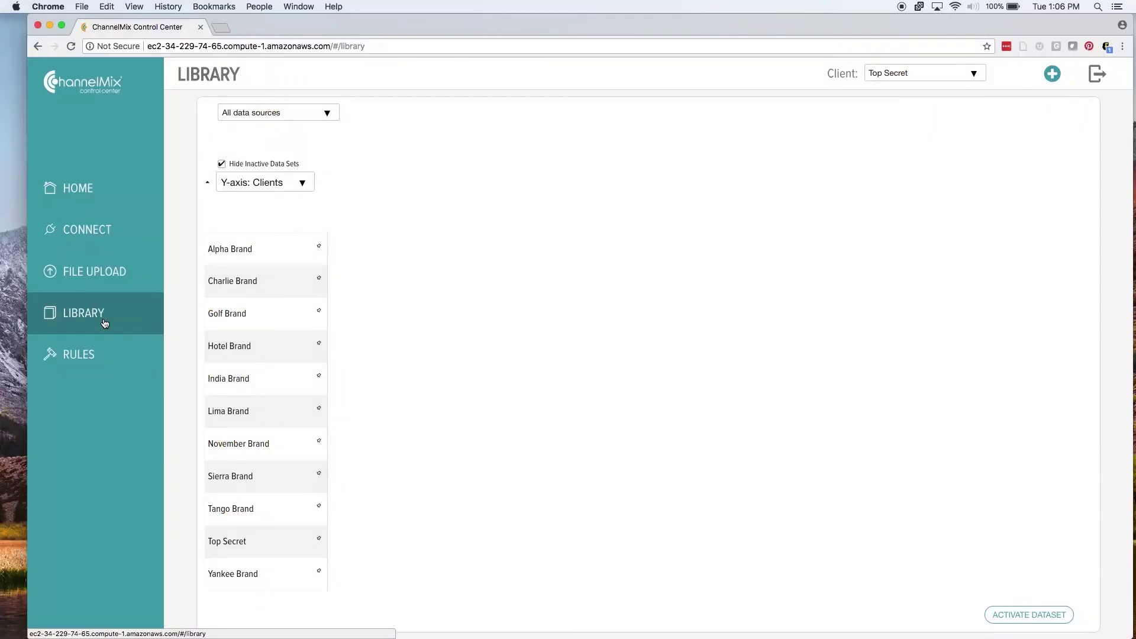
# Add Golf Brand Profile 2 to Golf Brand's v_ga_session dataset in the Library and activate it for 05-13-2018 to 06-11-2018.
pyautogui.click(103, 321)
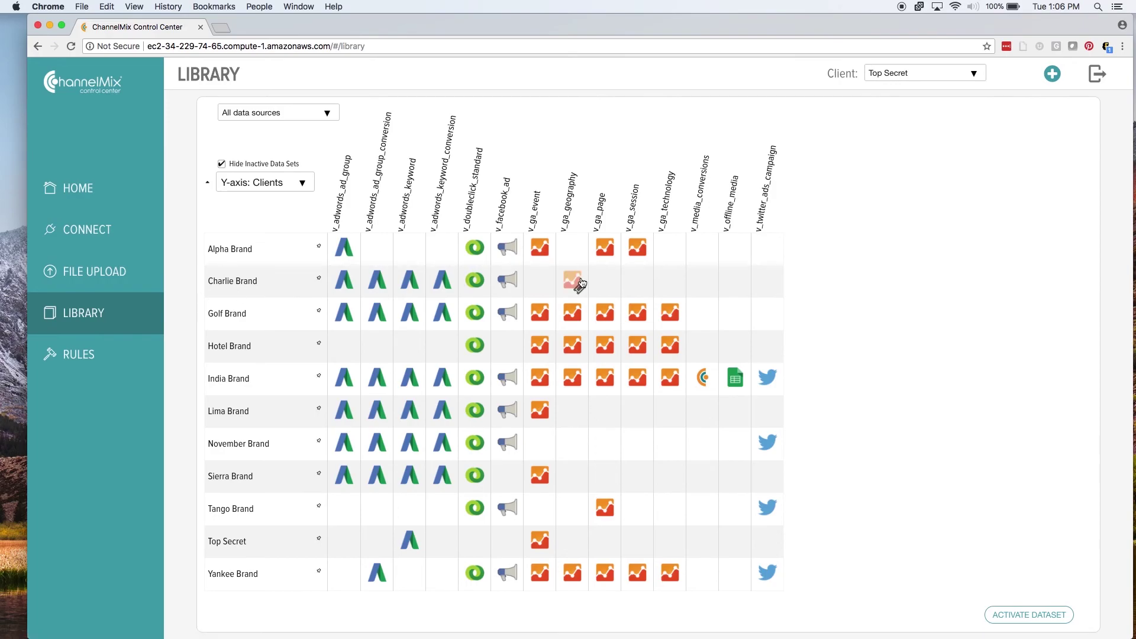
pyautogui.click(638, 314)
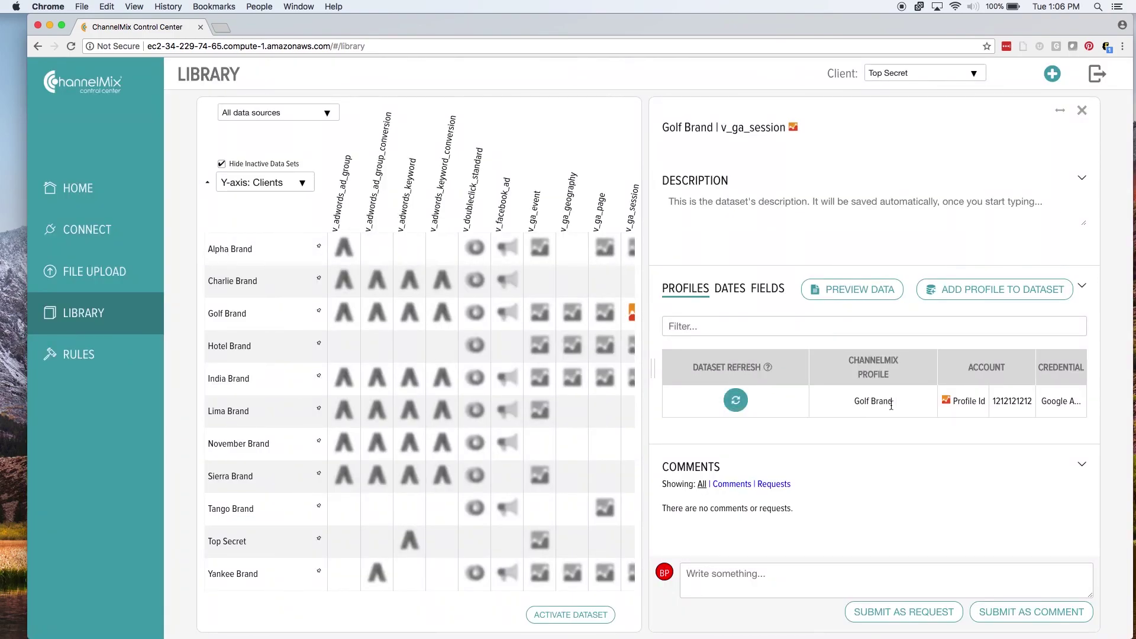
pyautogui.click(984, 296)
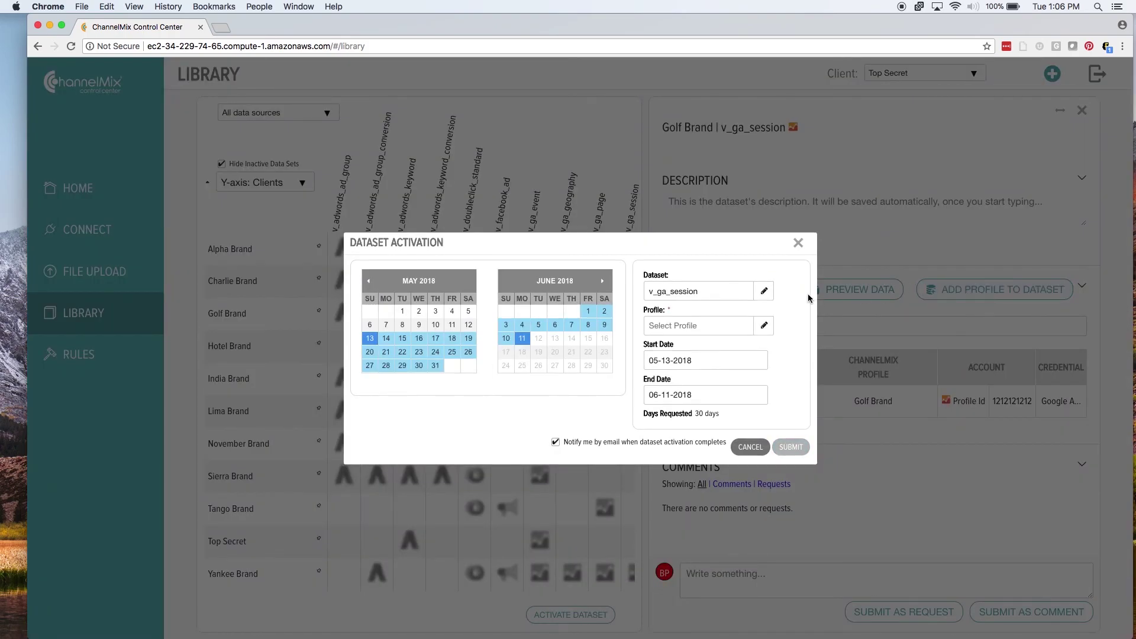
pyautogui.click(764, 326)
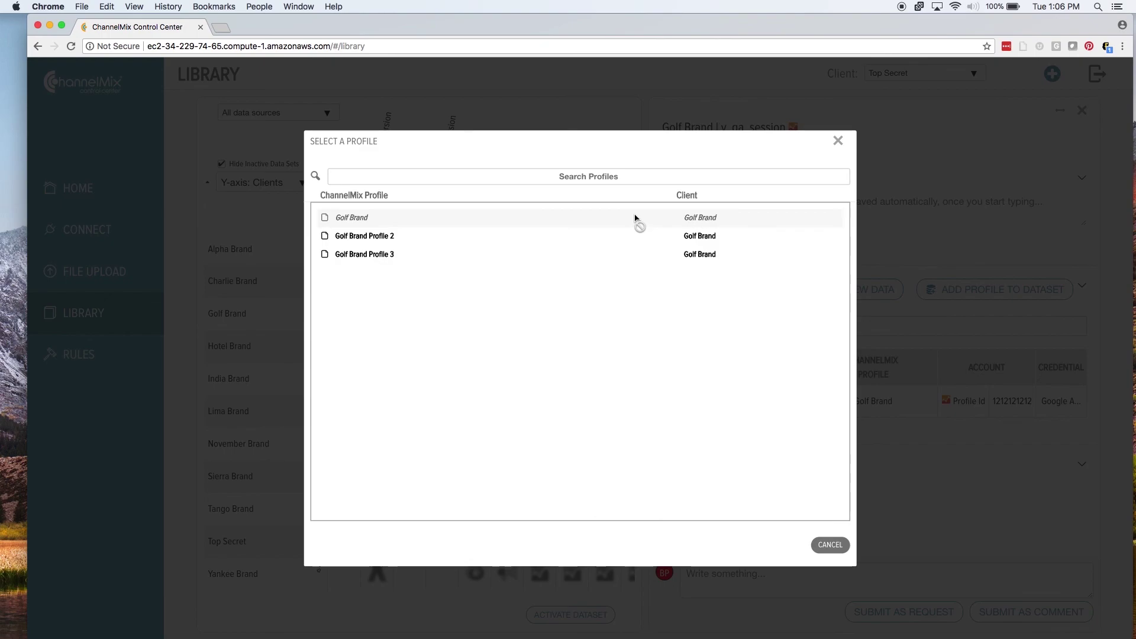
pyautogui.moveTo(635, 218)
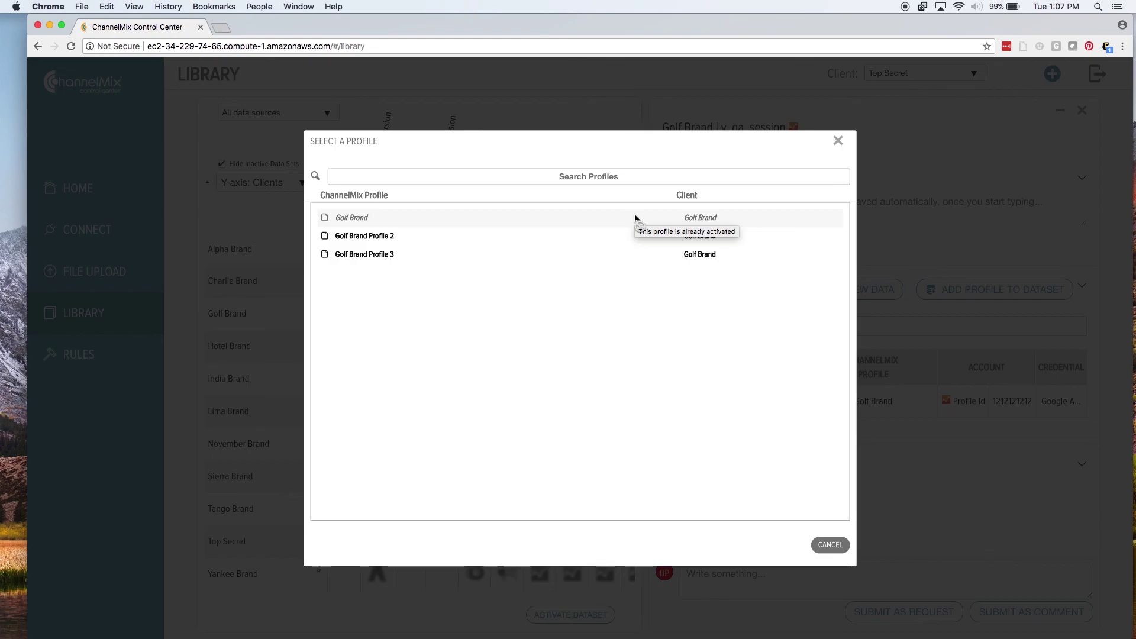
pyautogui.click(608, 237)
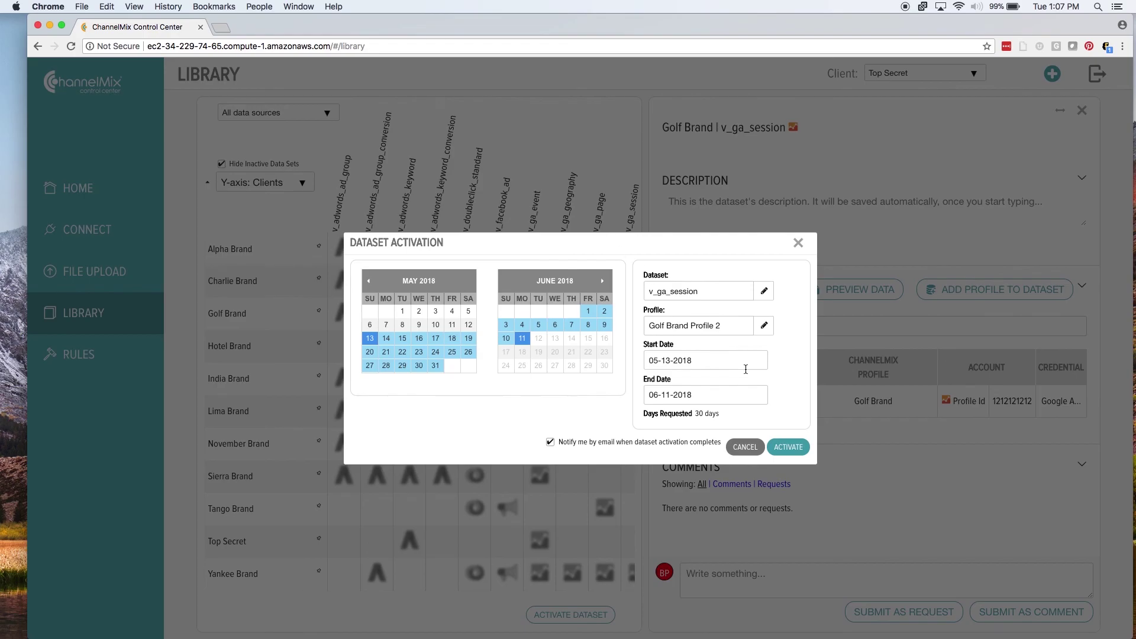
pyautogui.click(795, 448)
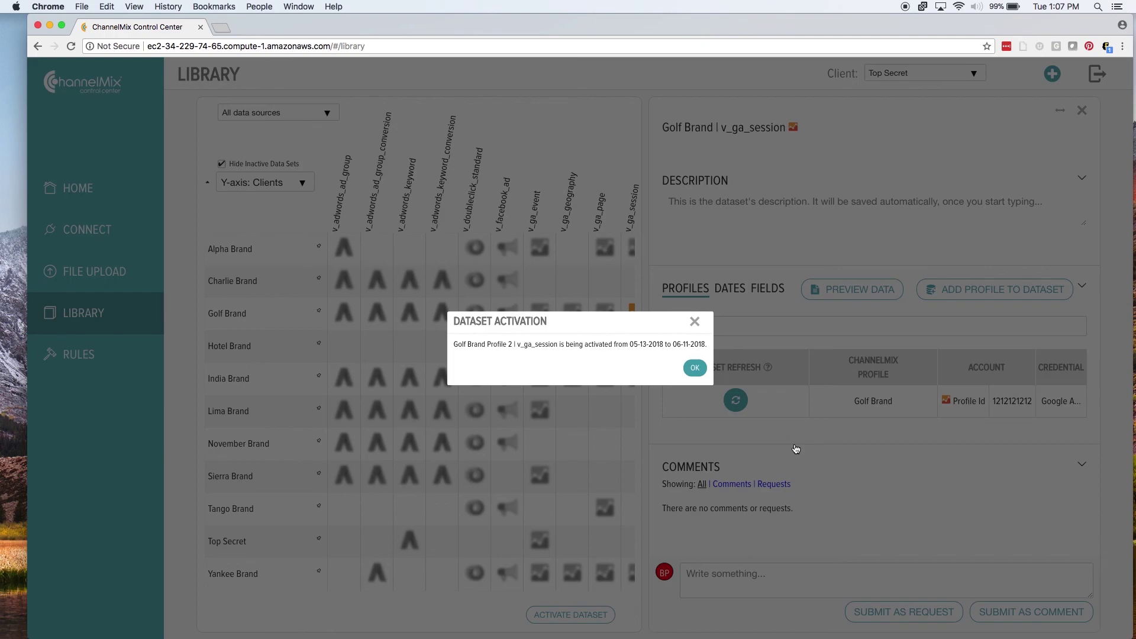
pyautogui.click(696, 369)
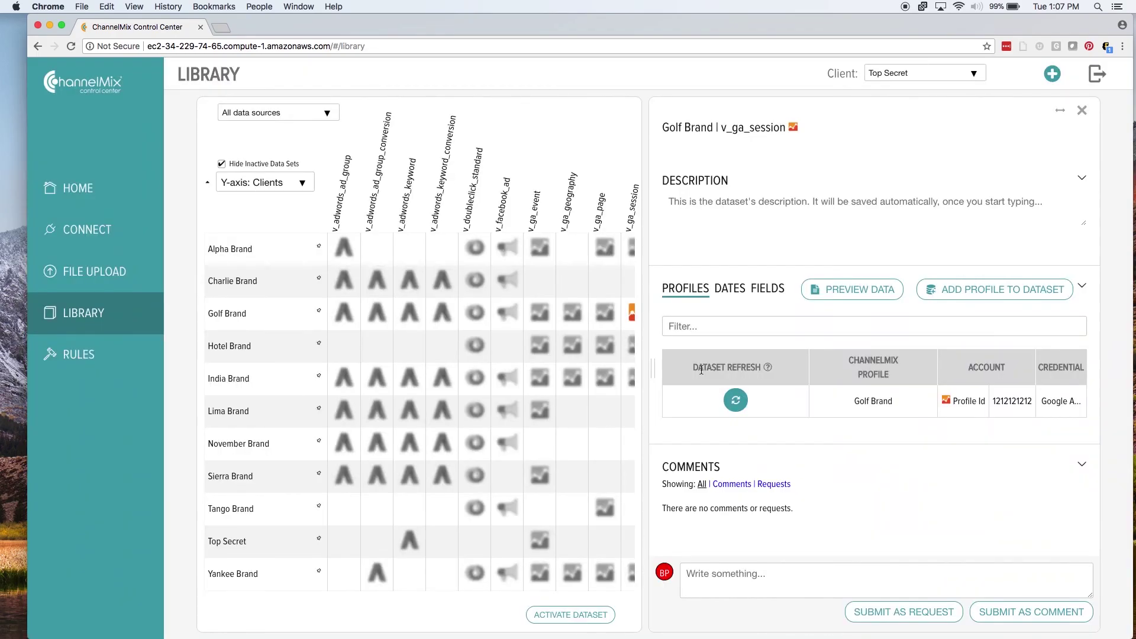